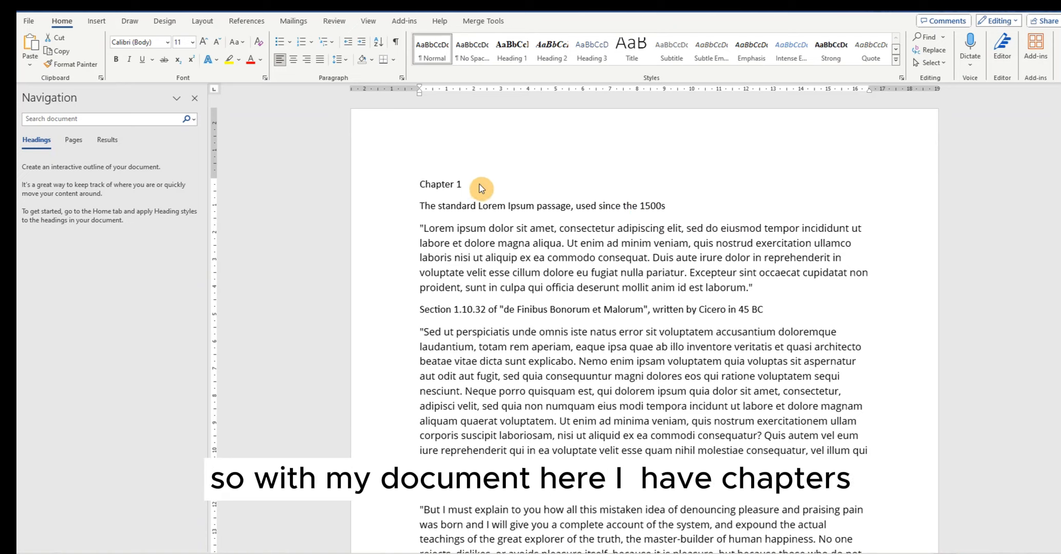
scroll(495, 208, down, 7)
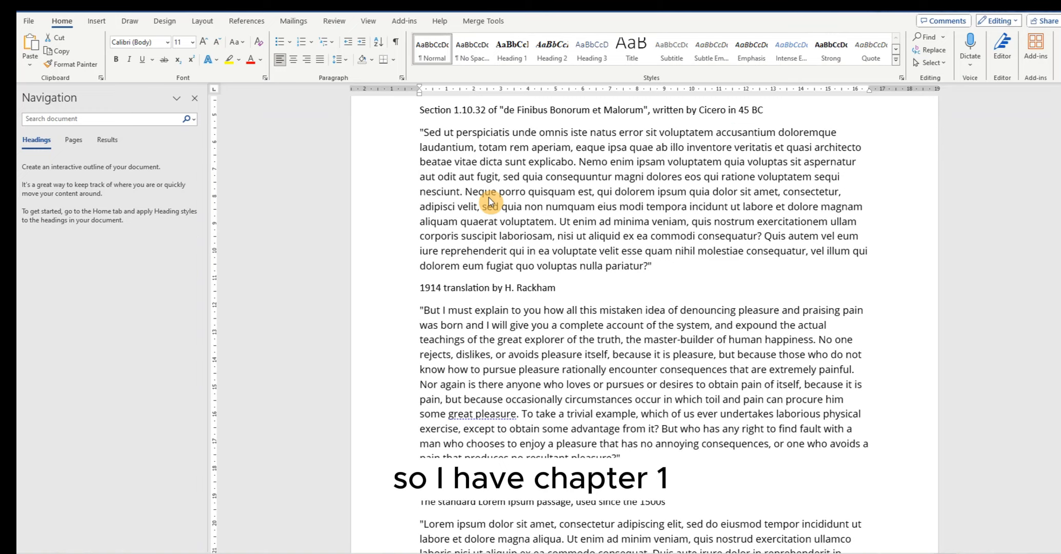
scroll(490, 200, up, 7)
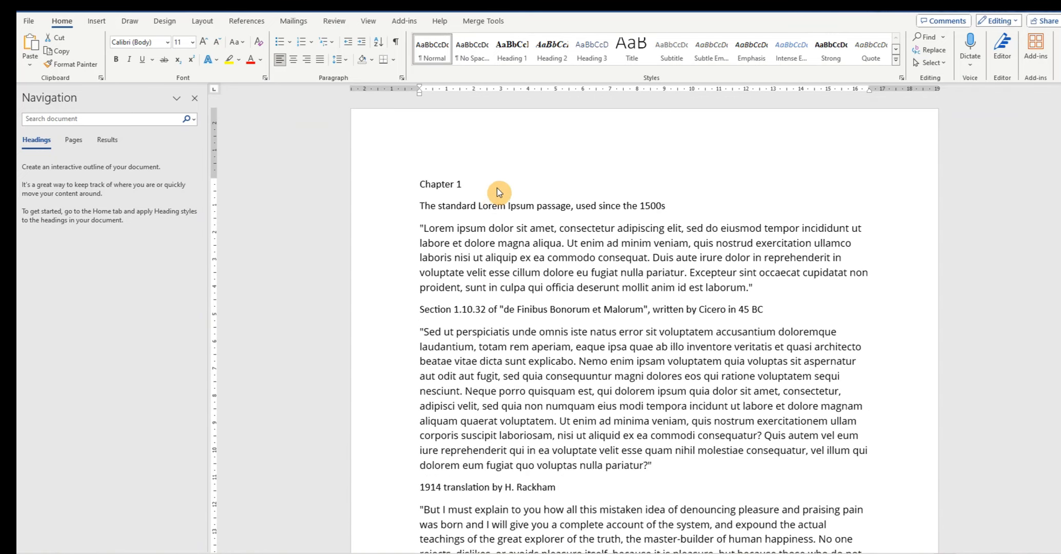
scroll(493, 200, down, 1)
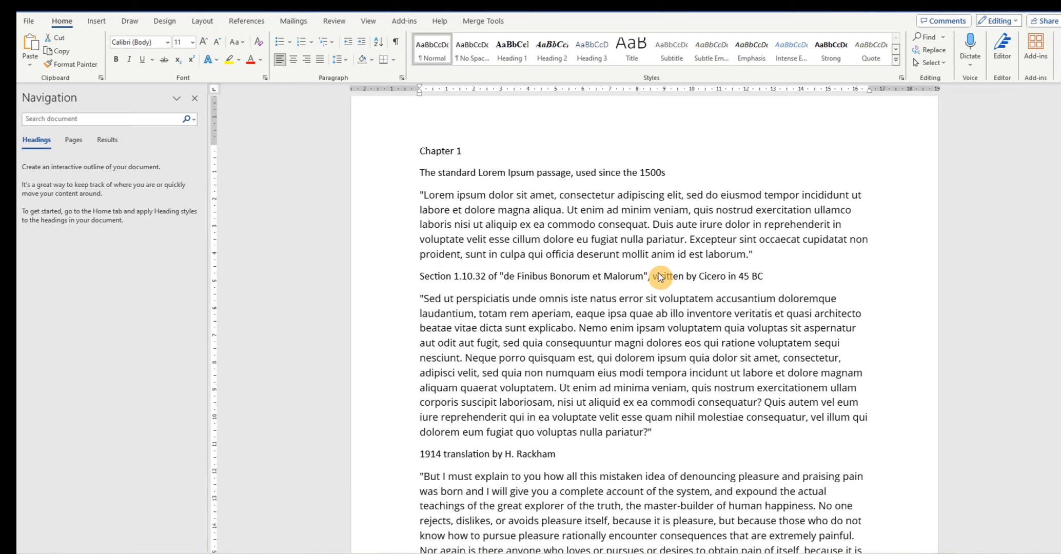
scroll(659, 272, up, 1)
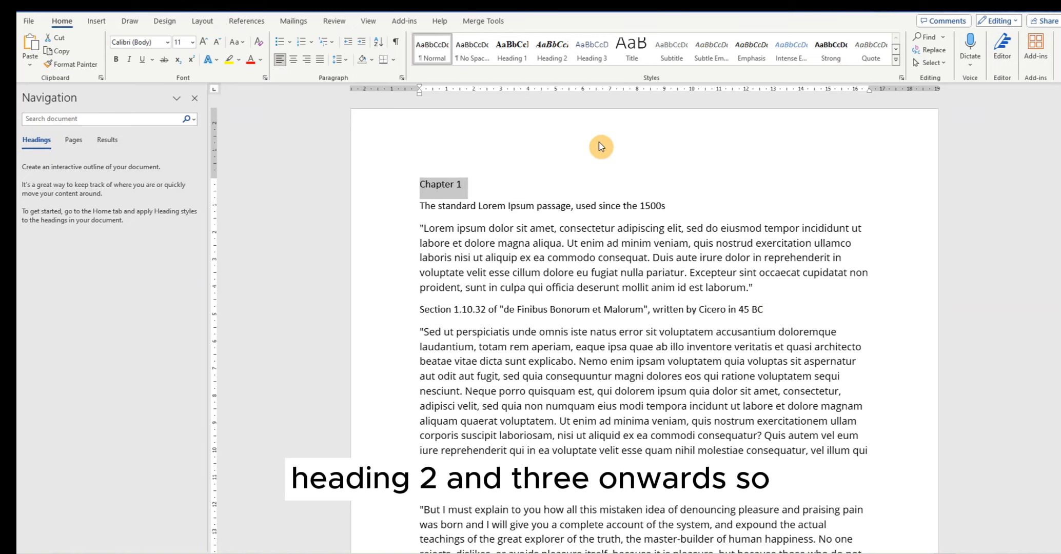
Modify the Heading 1 style to use Times New Roman, size 12, with automatic font colour
click(491, 173)
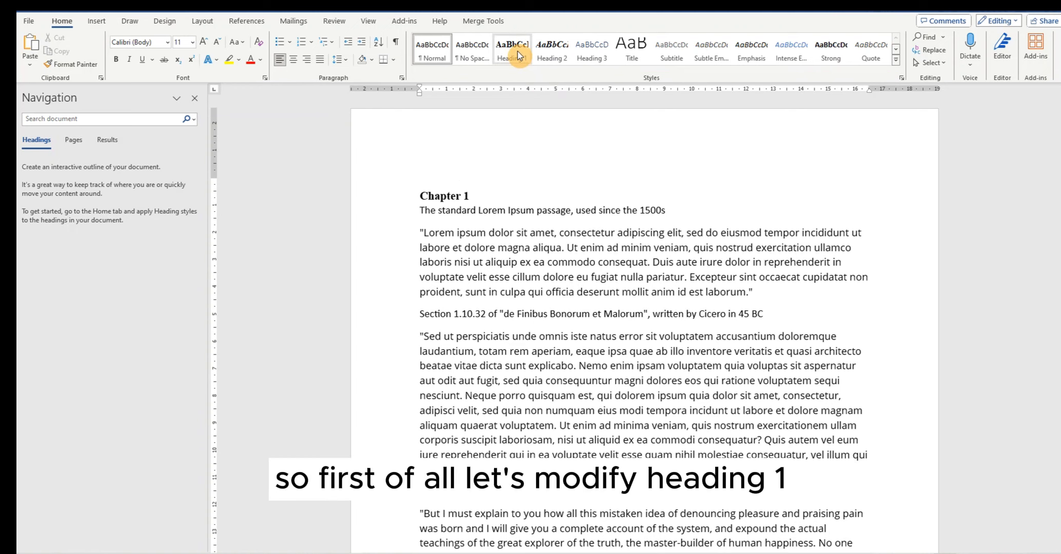
right_click(519, 56)
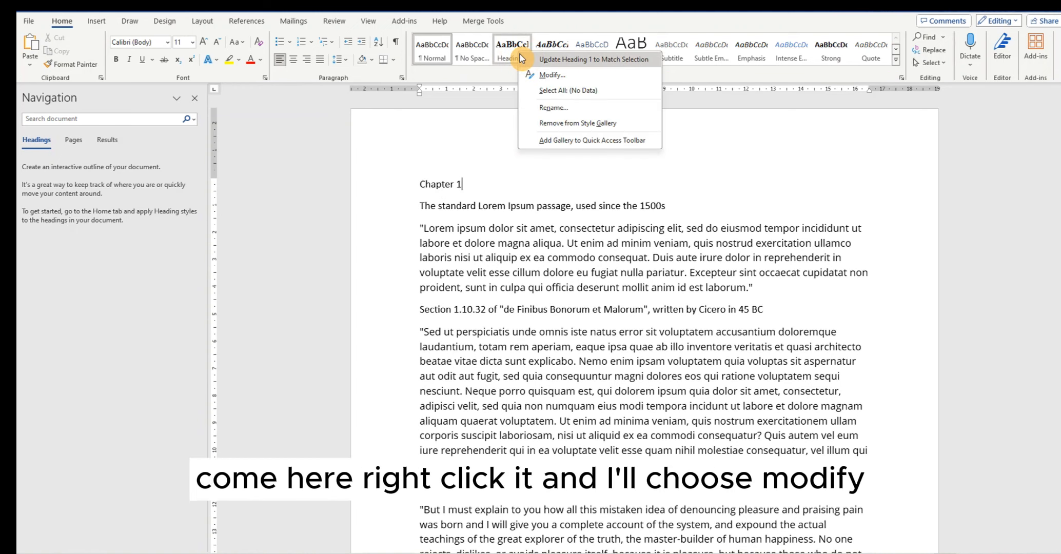
click(542, 76)
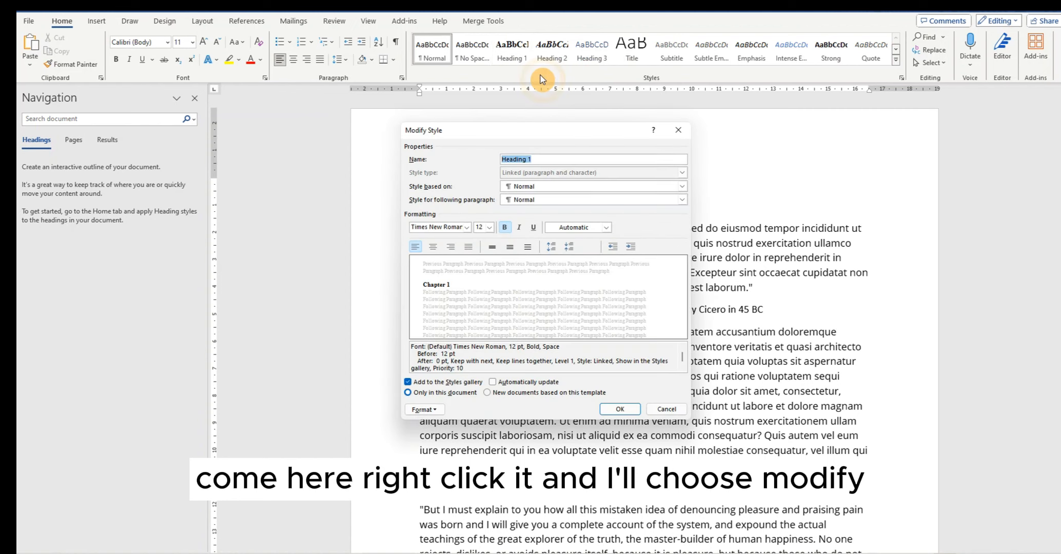
click(467, 228)
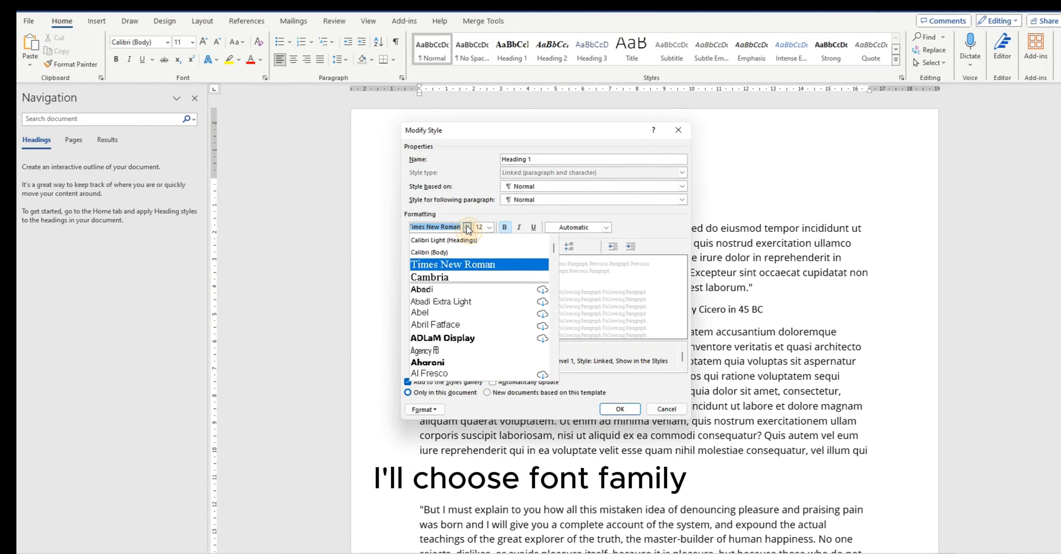
click(468, 264)
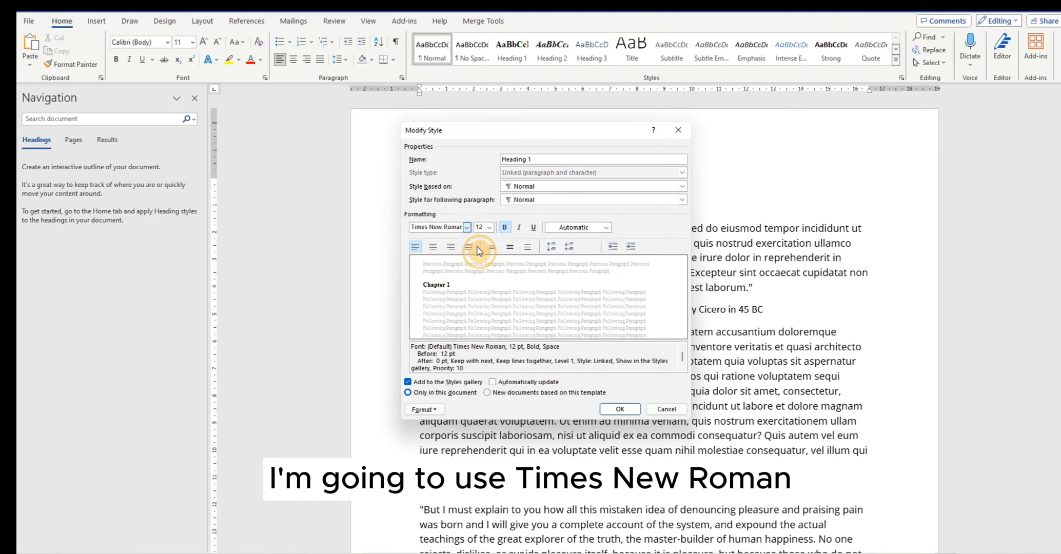
click(489, 227)
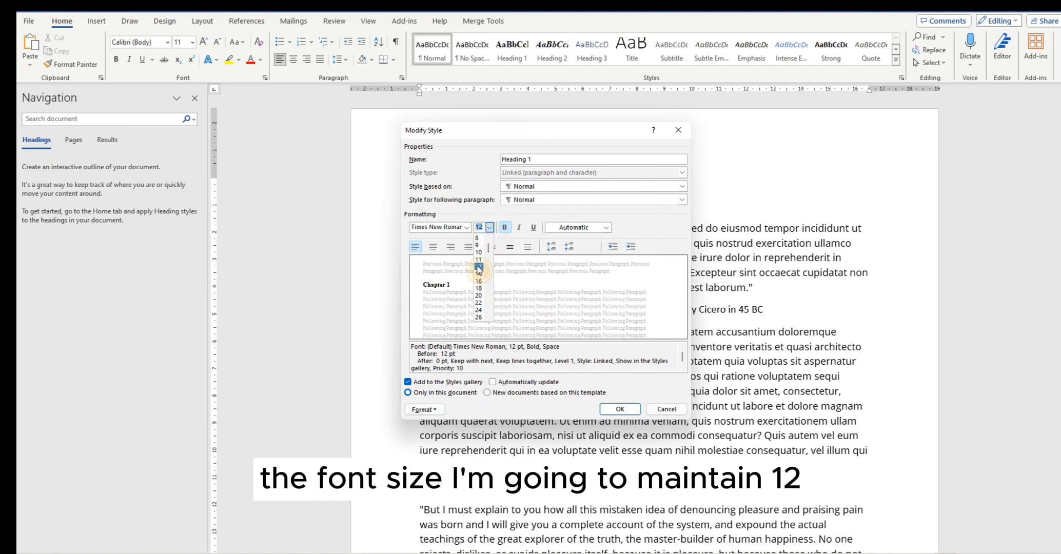
click(478, 265)
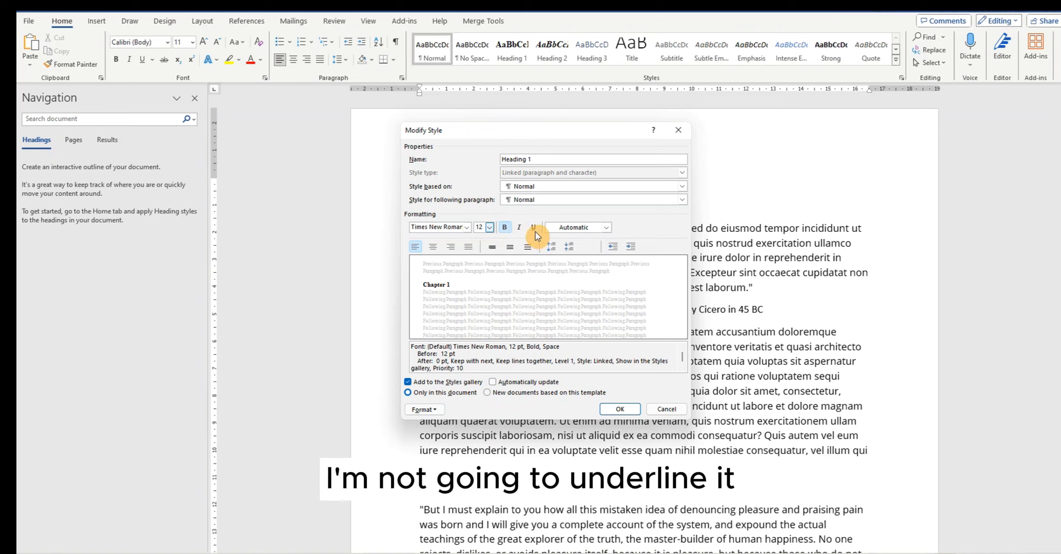
click(607, 228)
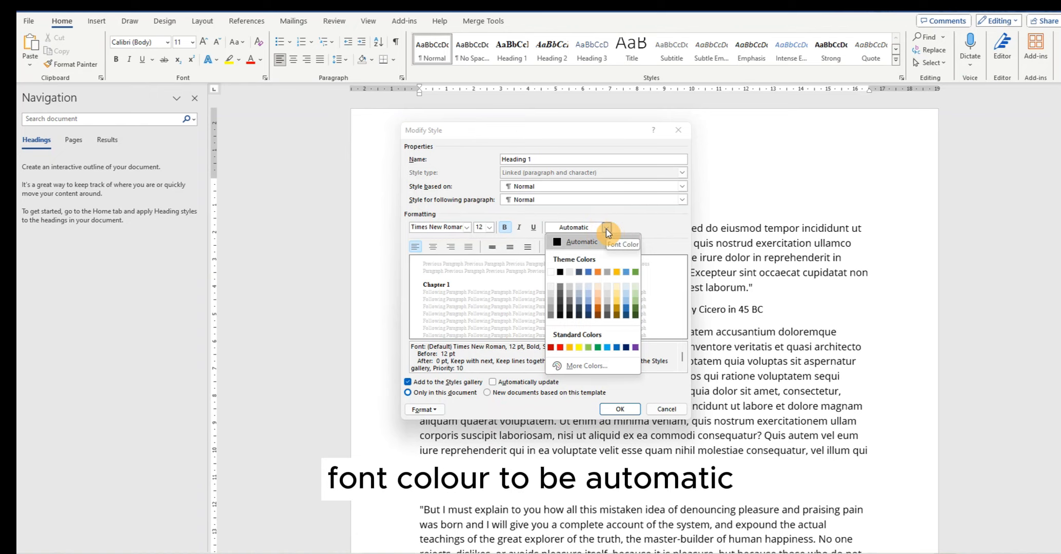
click(605, 241)
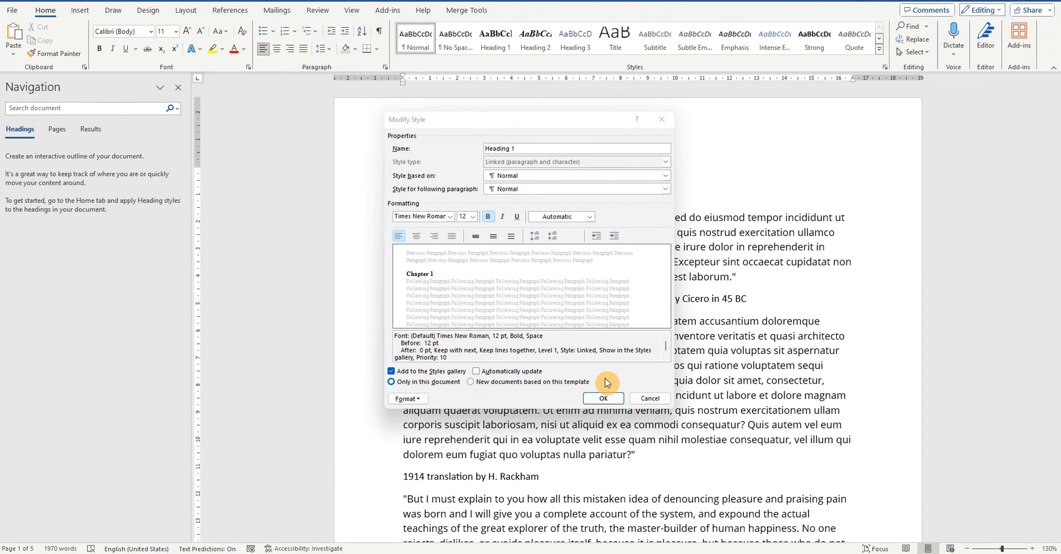
click(620, 408)
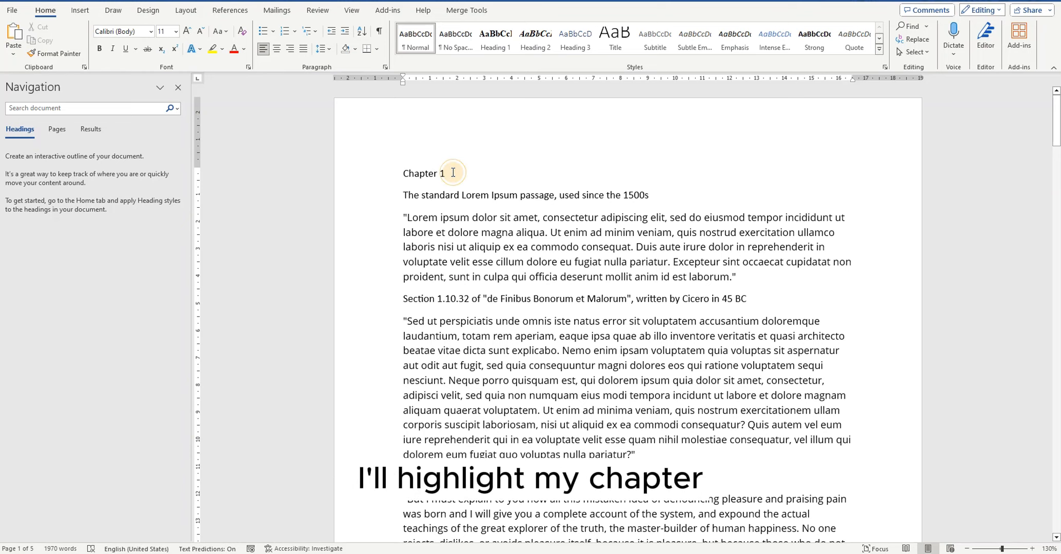
Apply the Heading 1 style to "Chapter 1" and to "The standard Lorem Ipsum passage, used since the 1500s"
drag(460, 170, 382, 173)
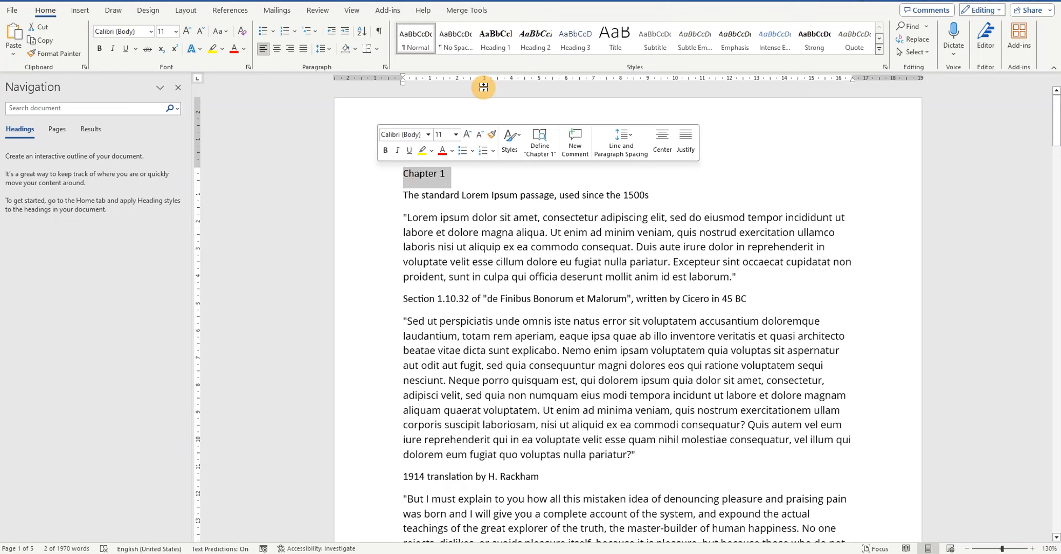
click(496, 41)
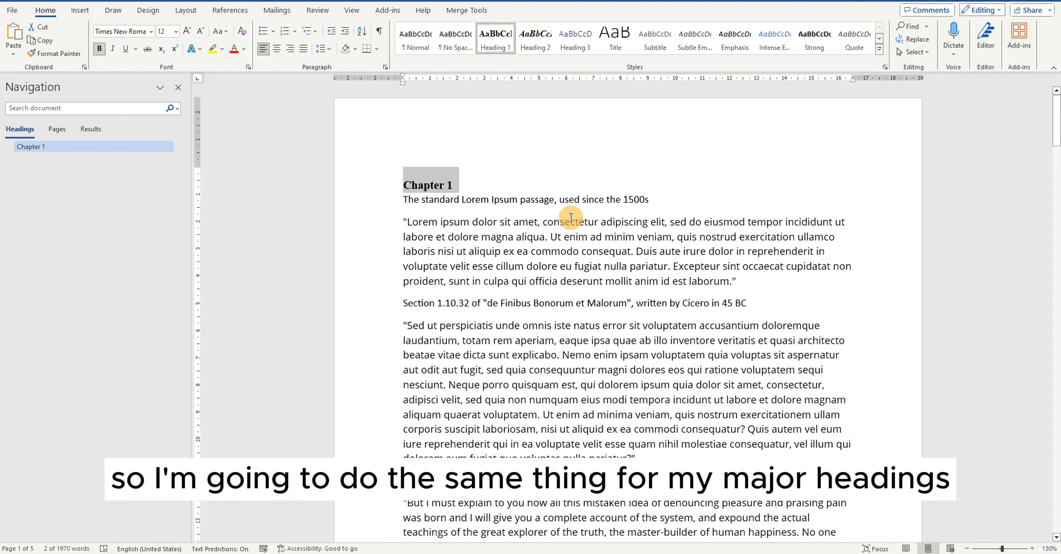
click(571, 220)
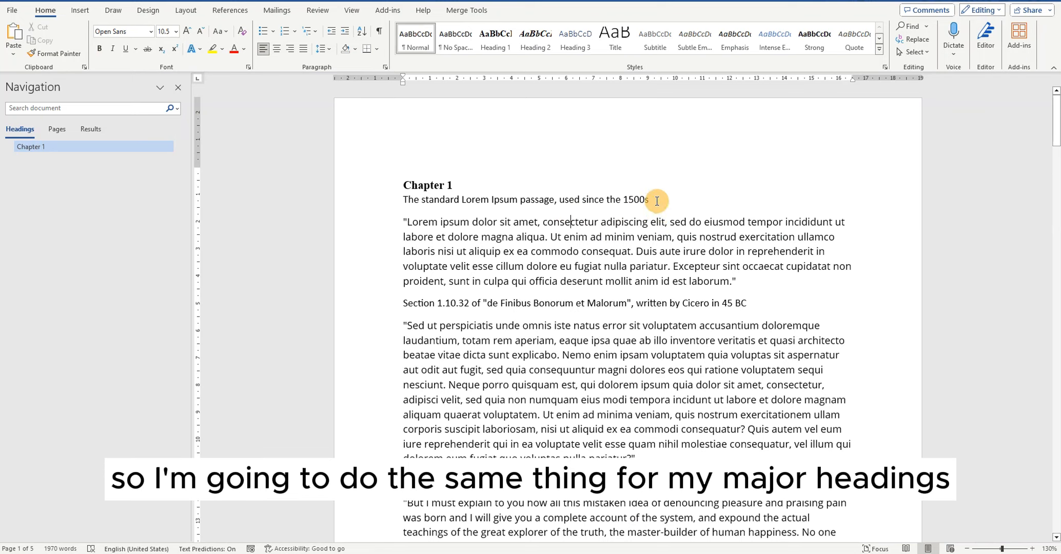
drag(656, 201, 399, 197)
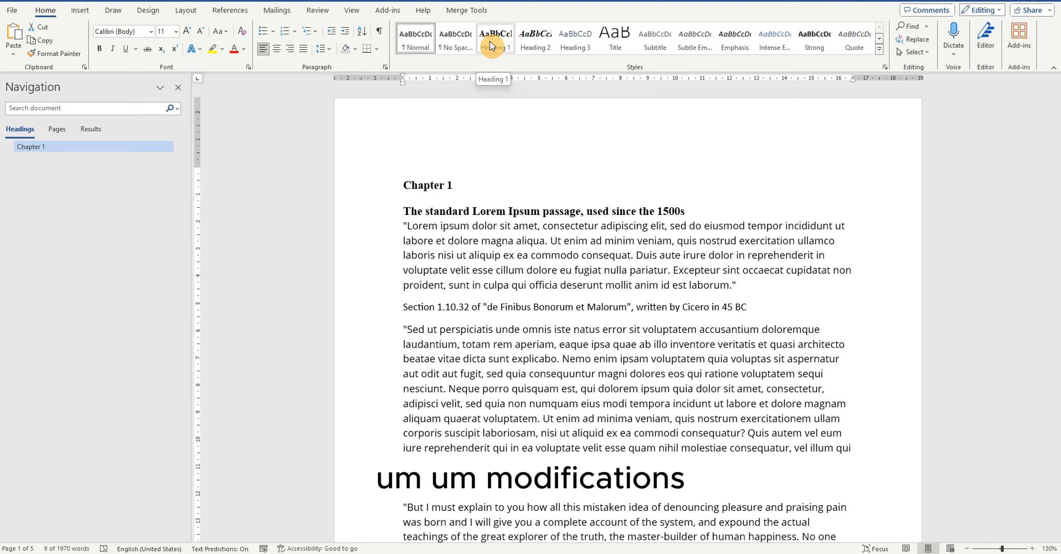
click(492, 43)
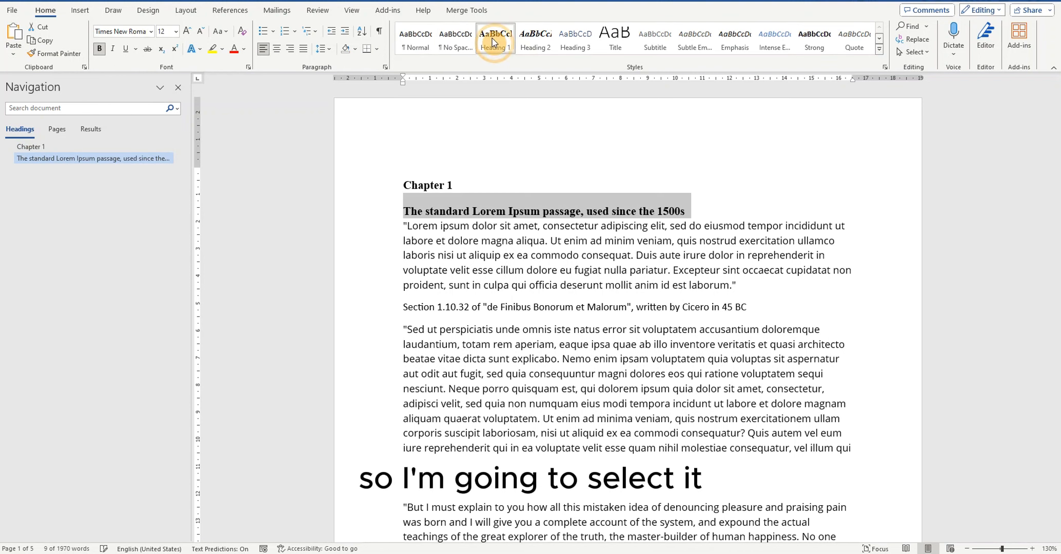
click(686, 226)
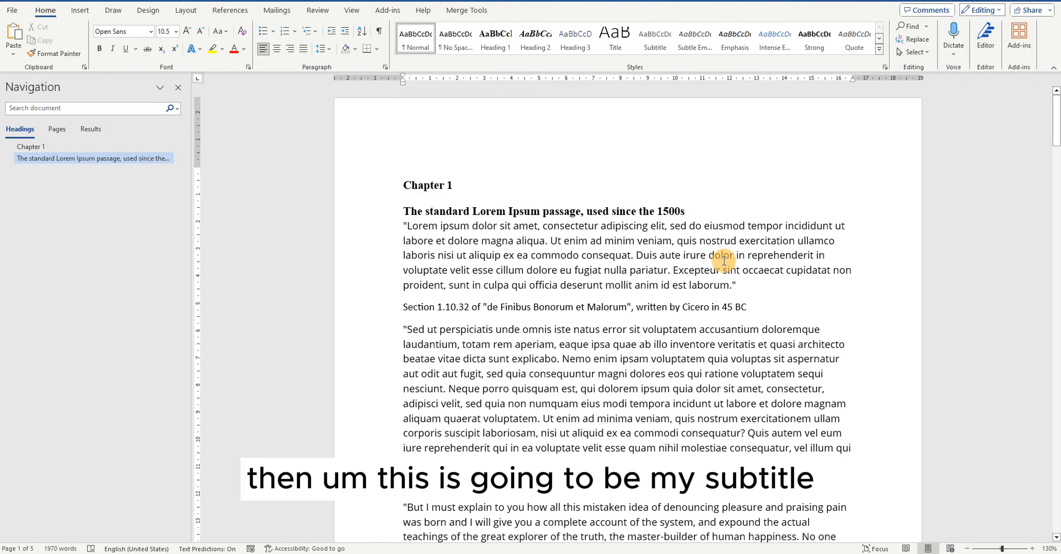
Modify the Heading 2 style to use Times New Roman in italic with a dark brown Accent 2 font colour
drag(757, 308, 402, 312)
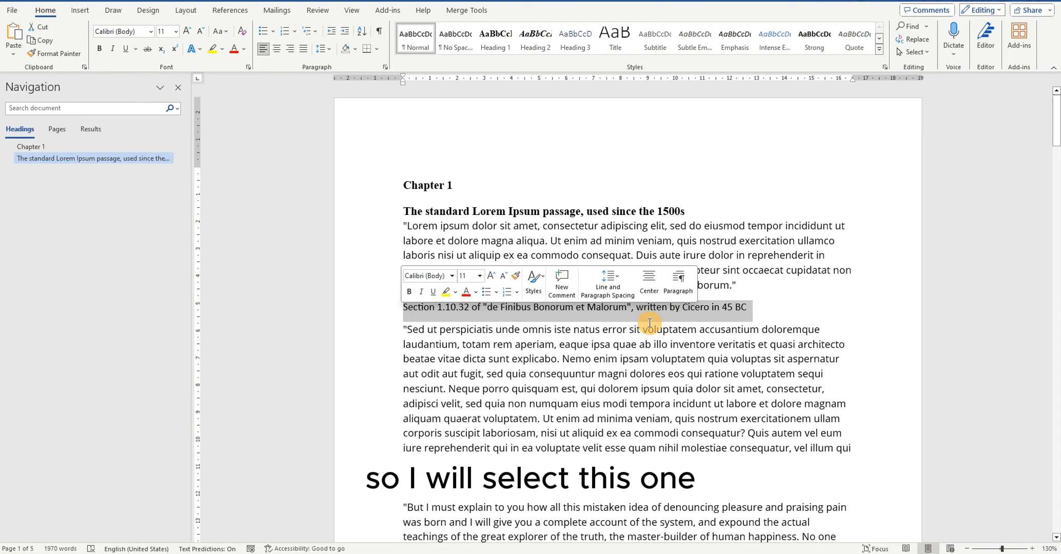
click(735, 308)
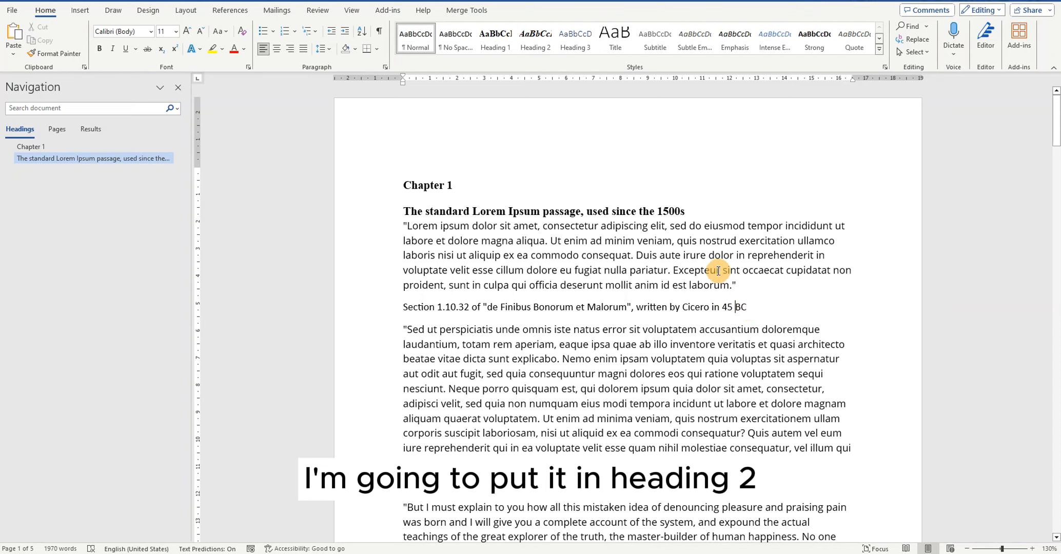
click(542, 46)
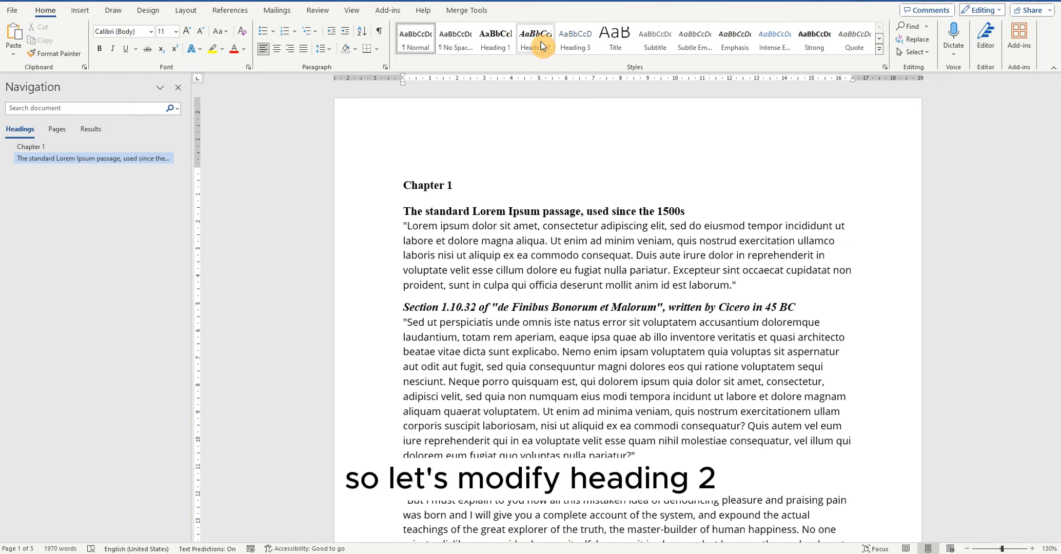
right_click(541, 45)
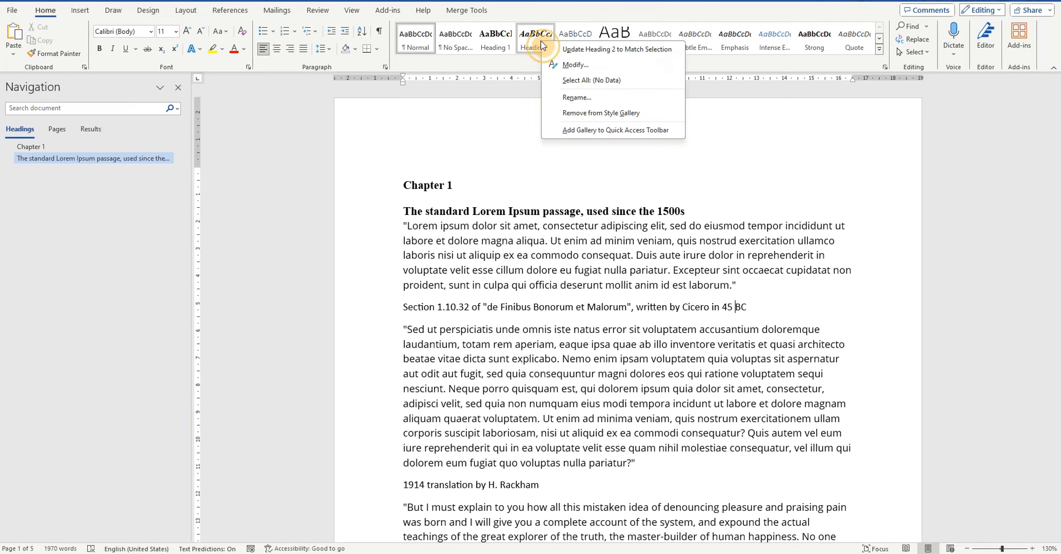
click(581, 66)
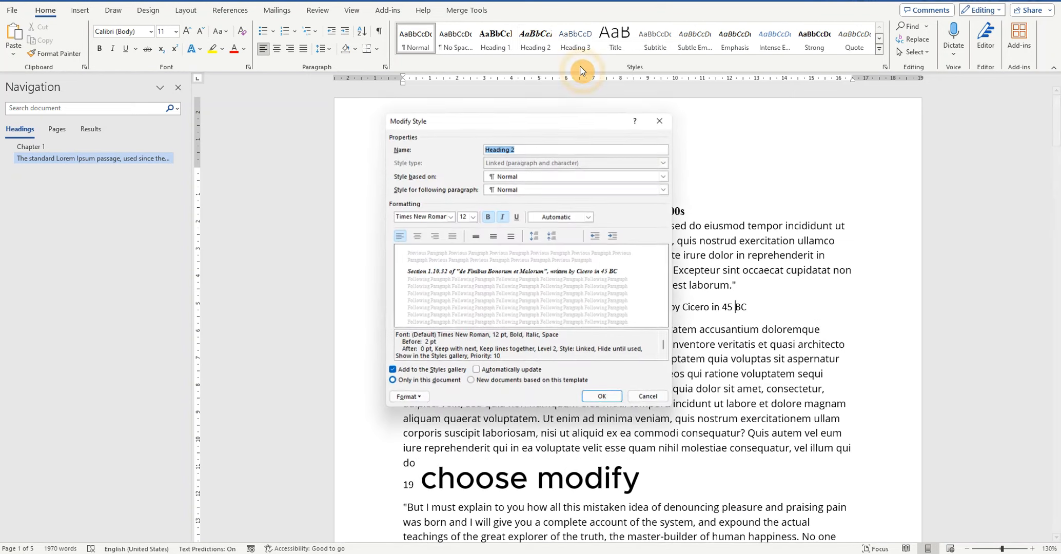
click(451, 216)
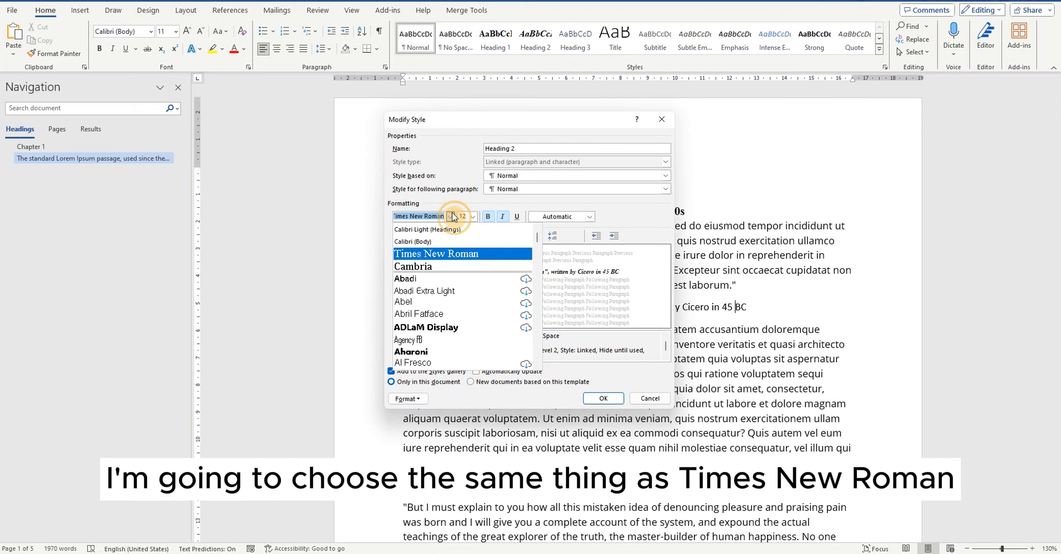
click(456, 255)
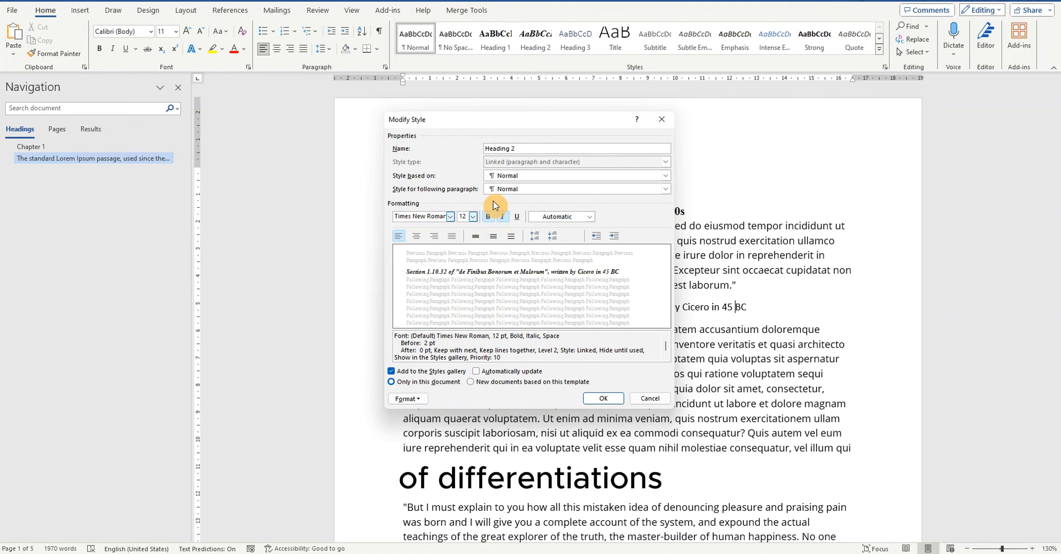
click(502, 216)
click(505, 217)
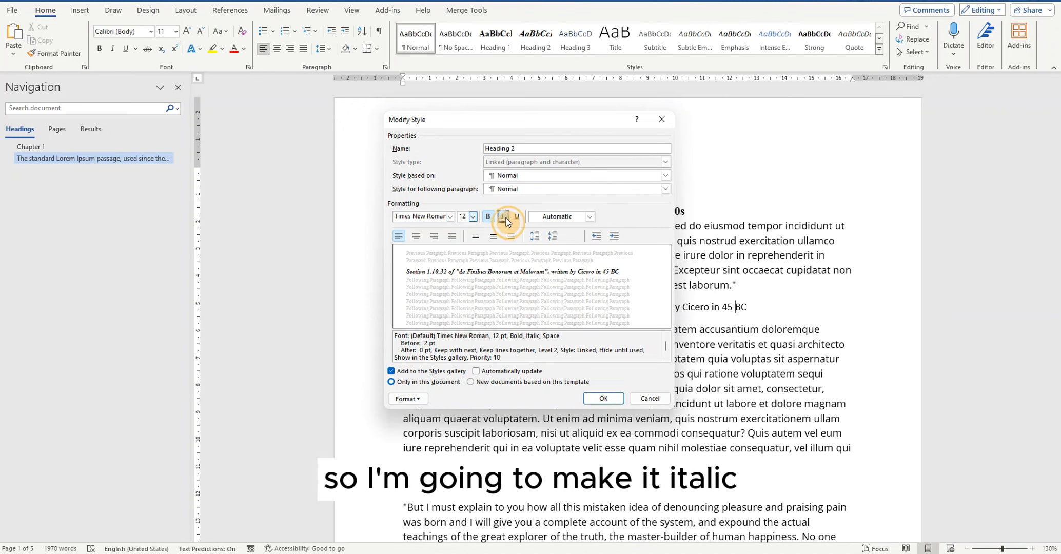
click(591, 217)
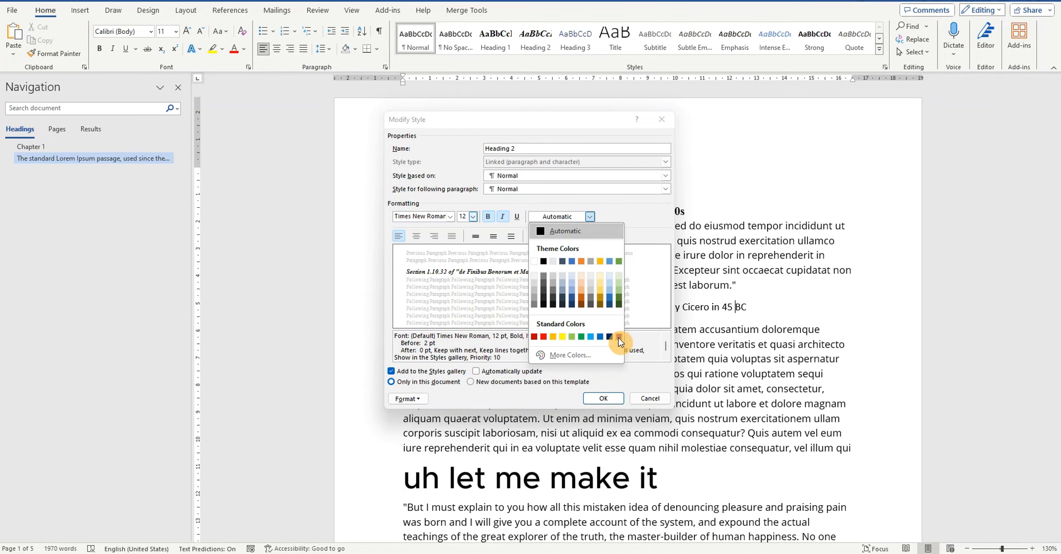
click(581, 306)
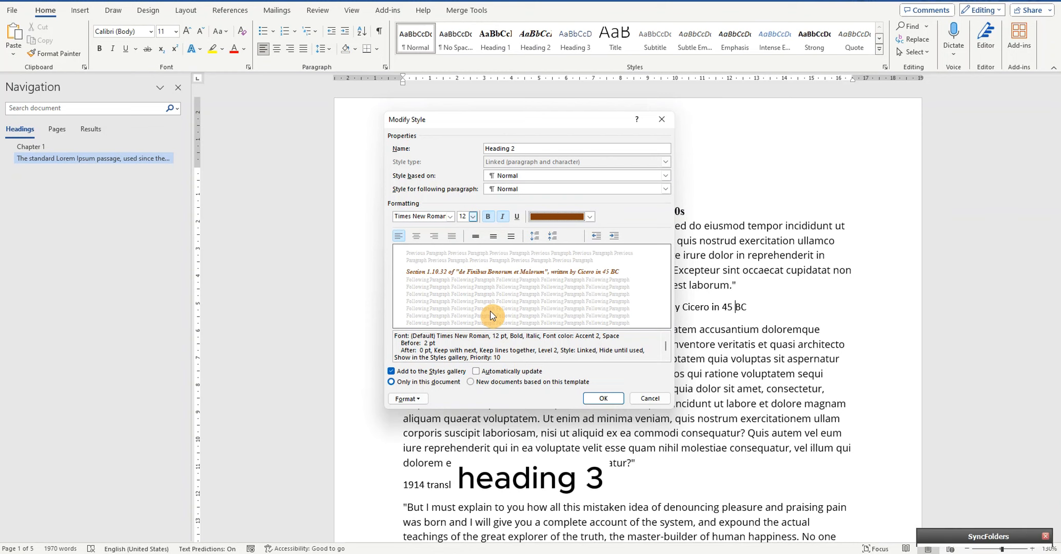
click(605, 398)
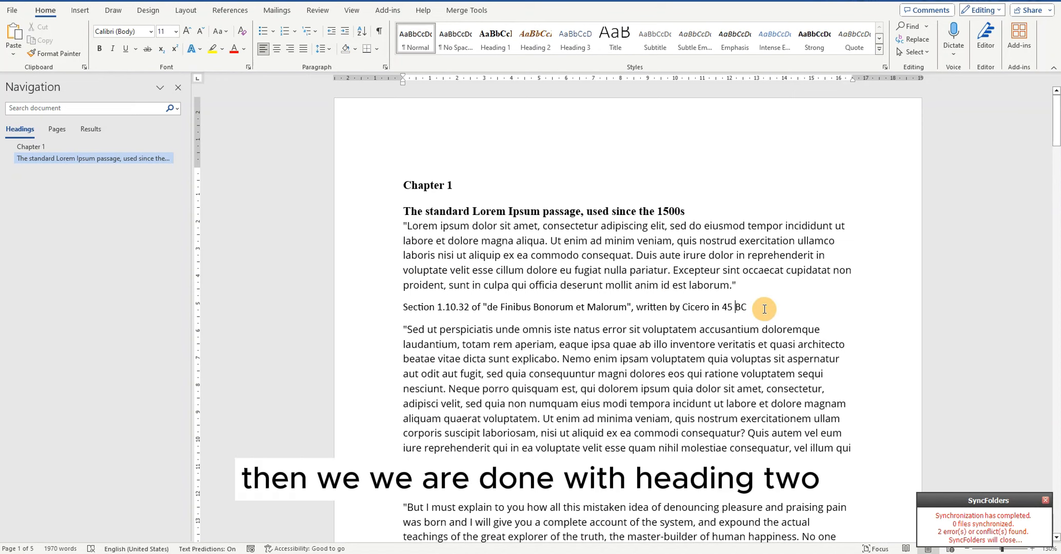
Apply the Heading 2 style to the "Section 1.10.32 of "de Finibus Bonorum et Malorum"" line
drag(763, 306, 410, 310)
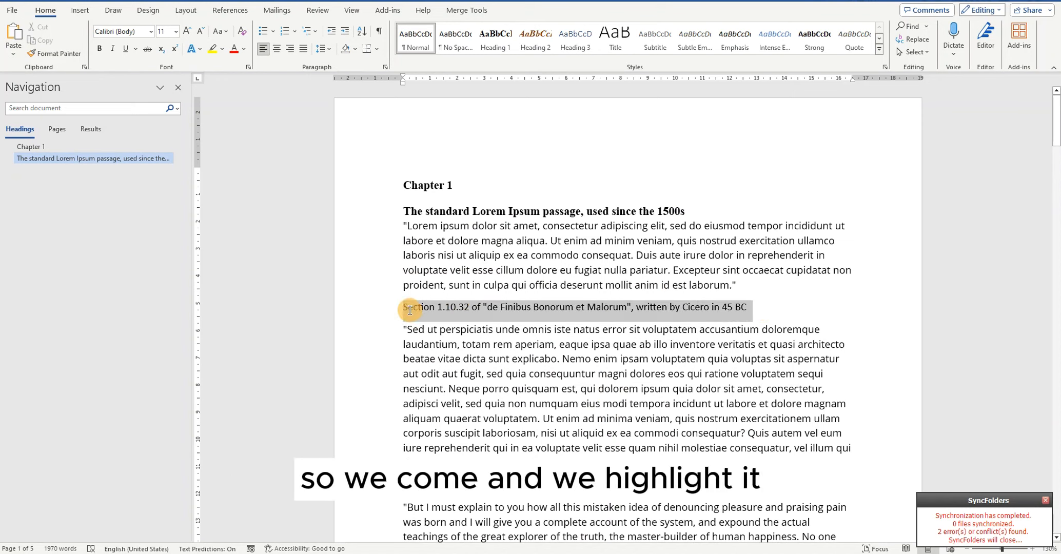
click(536, 41)
click(626, 337)
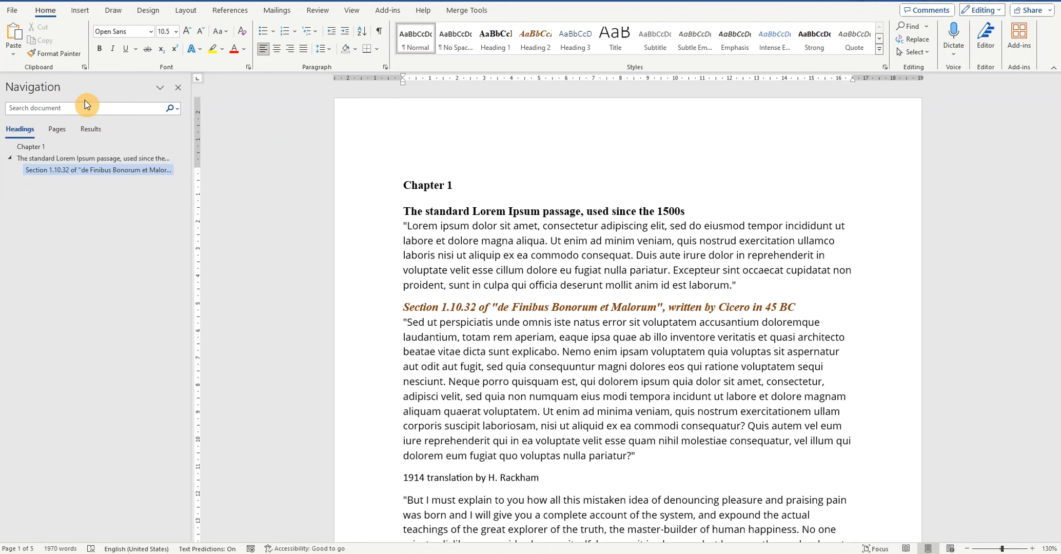
click(353, 10)
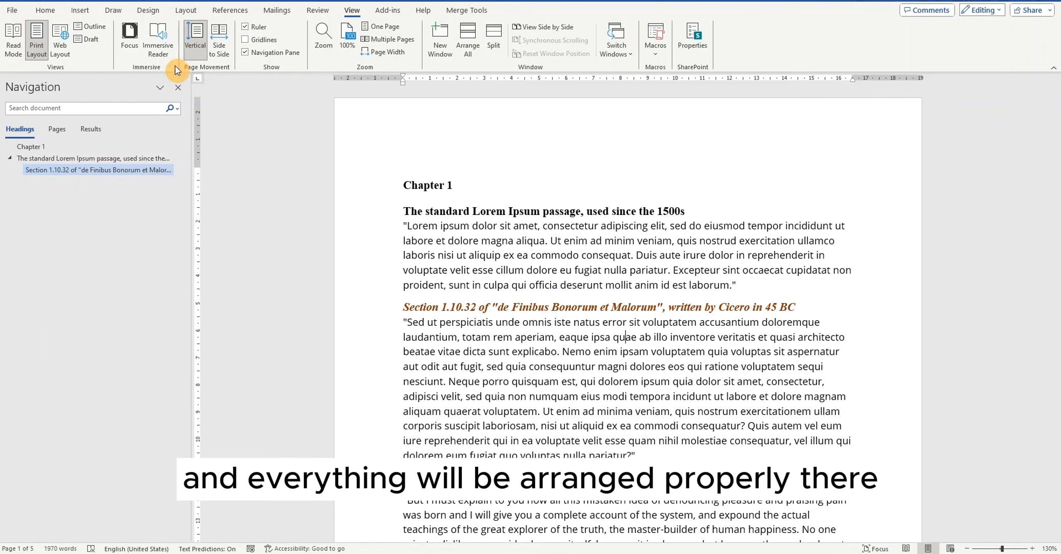
click(52, 14)
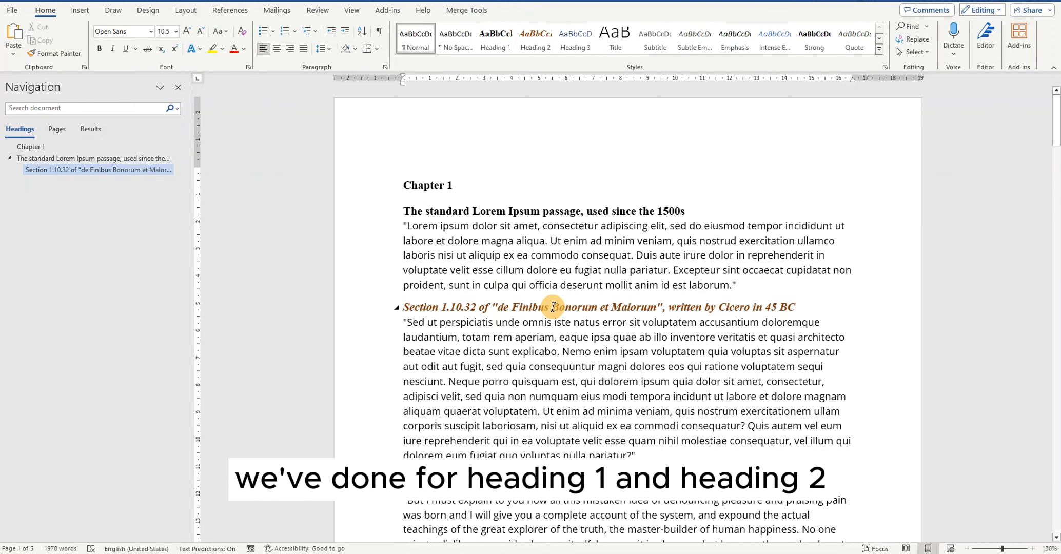
Modify the Heading 3 style to use Times New Roman in bold, italic and underline with a red font colour
scroll(629, 305, down, 1)
scroll(629, 305, down, 1)
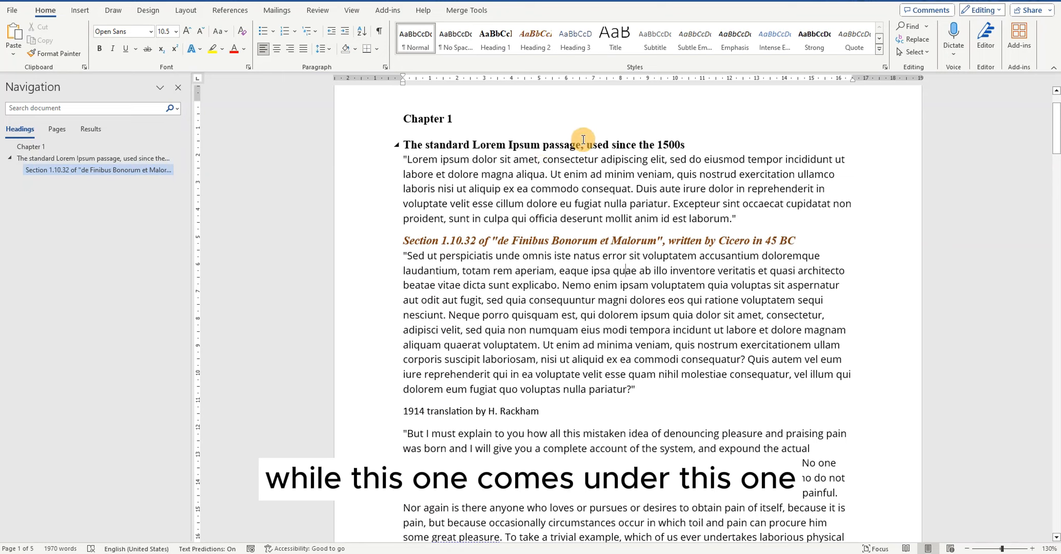
drag(541, 411, 405, 411)
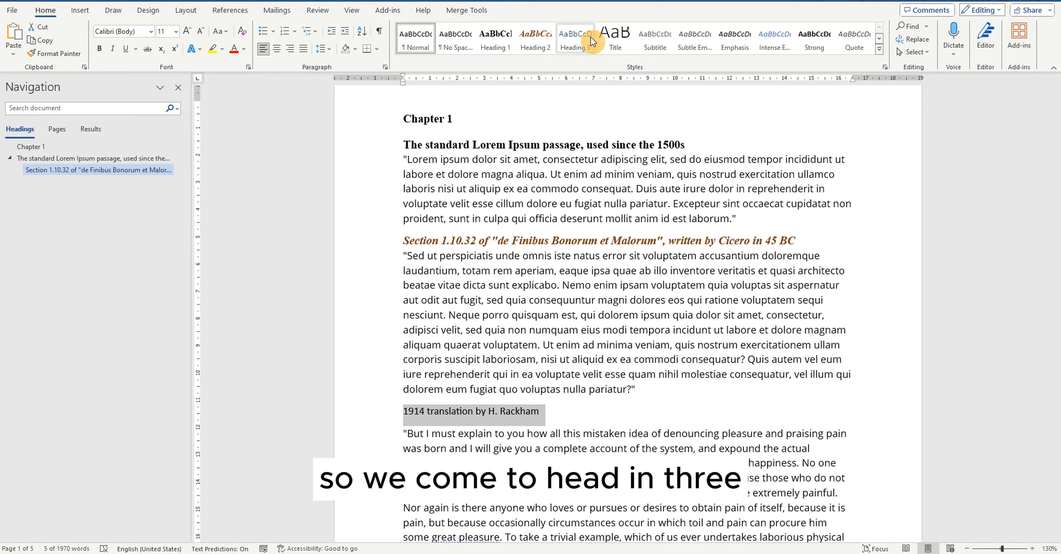
right_click(575, 42)
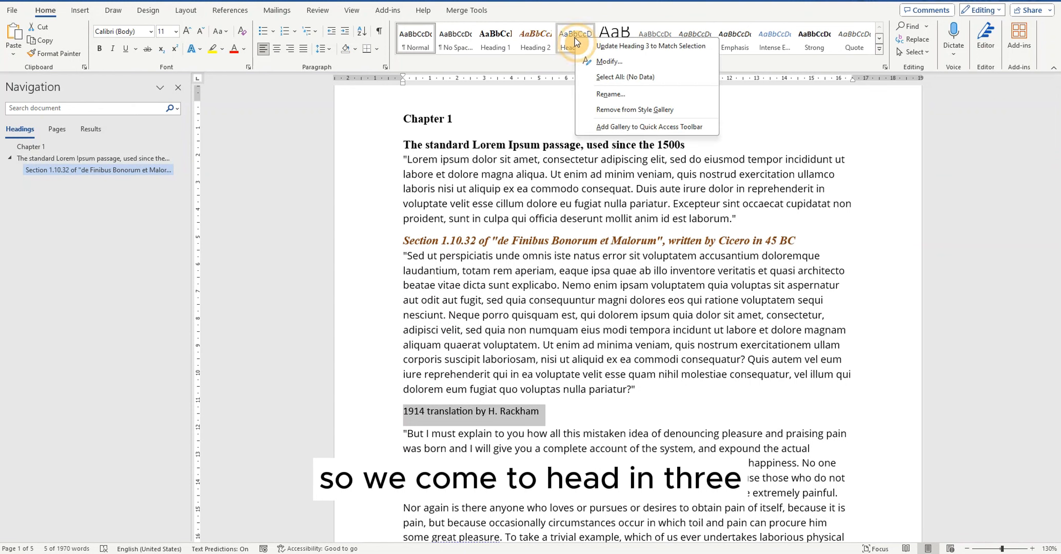
click(609, 62)
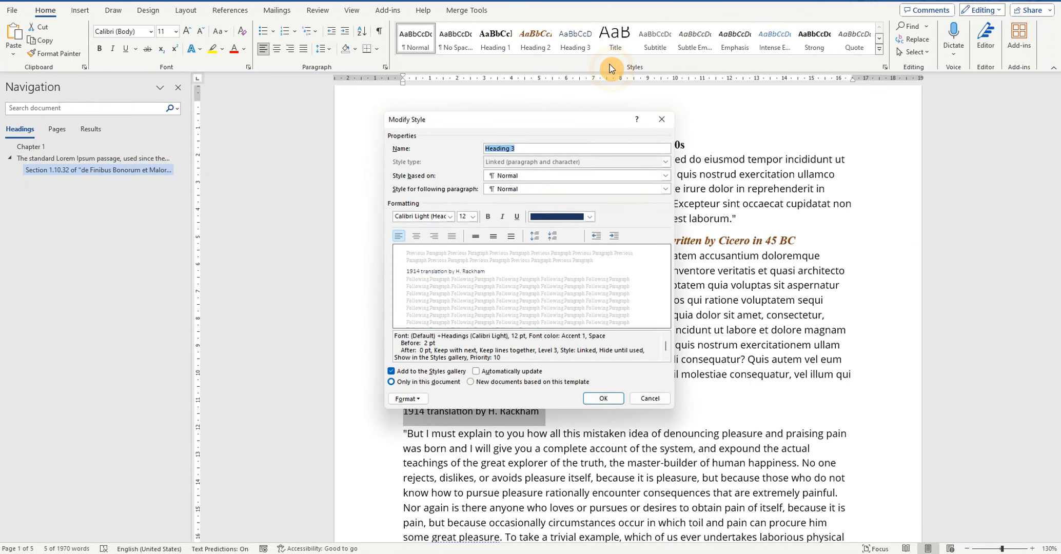
click(451, 216)
click(450, 249)
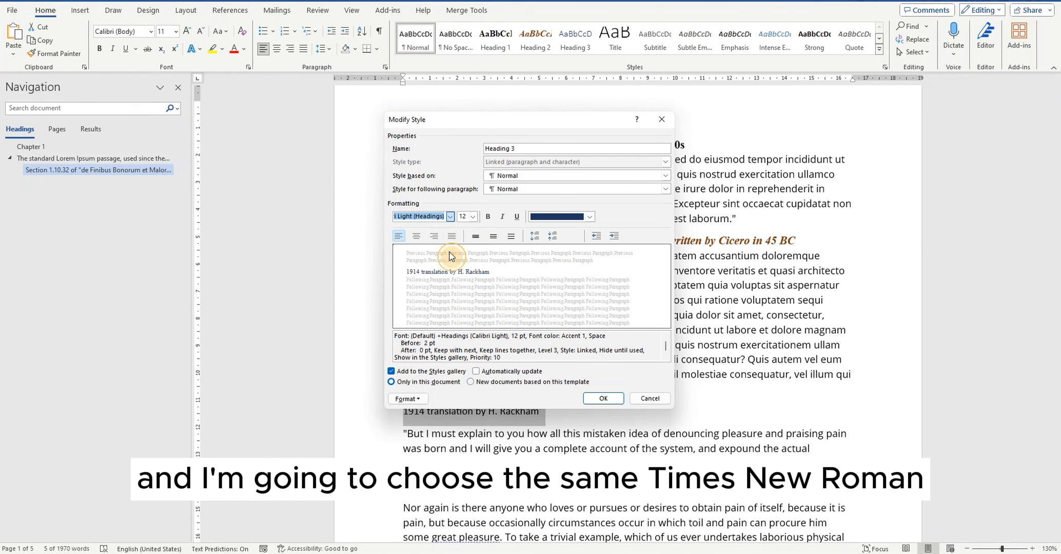
click(490, 219)
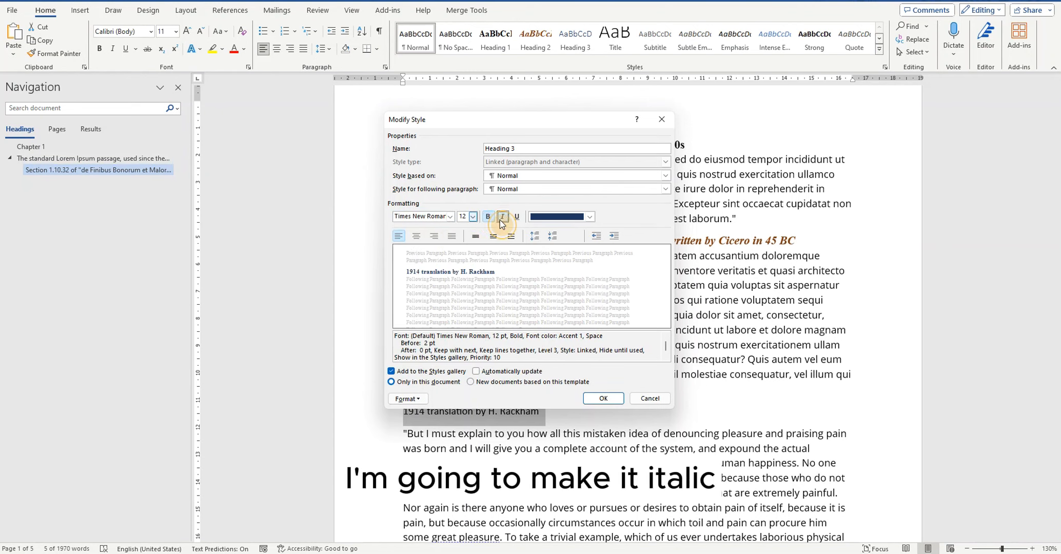
click(501, 218)
click(516, 216)
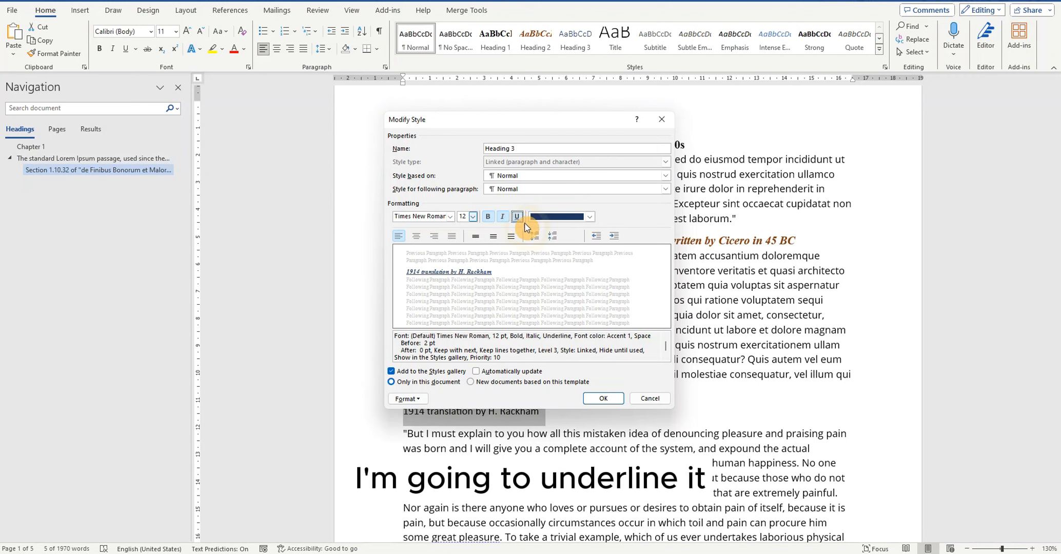
click(590, 217)
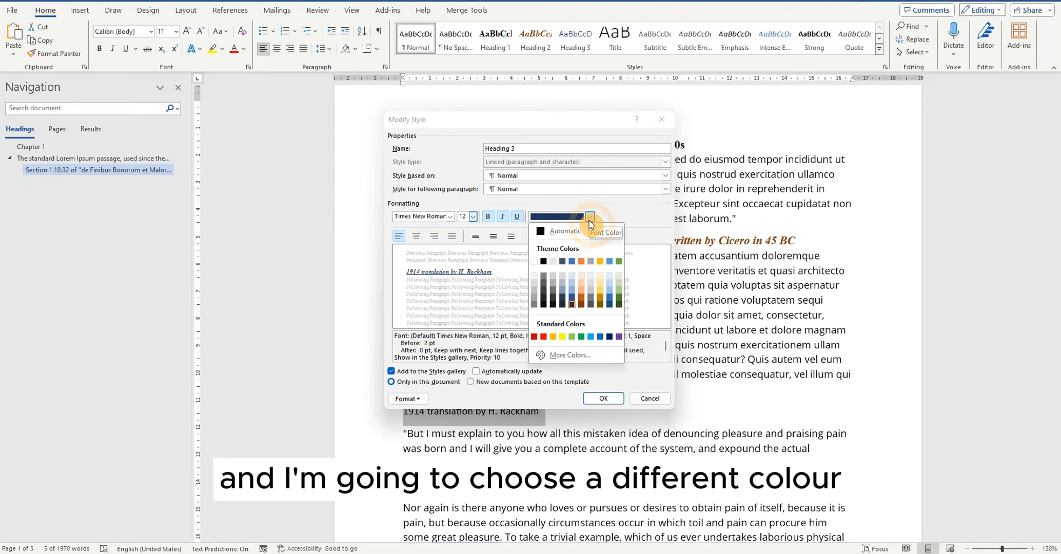
click(544, 336)
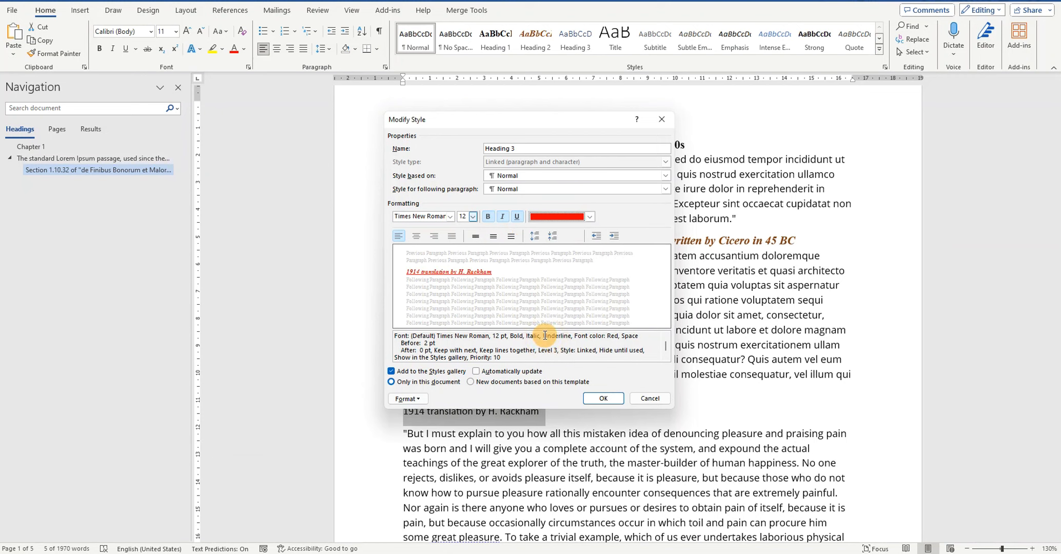
click(598, 398)
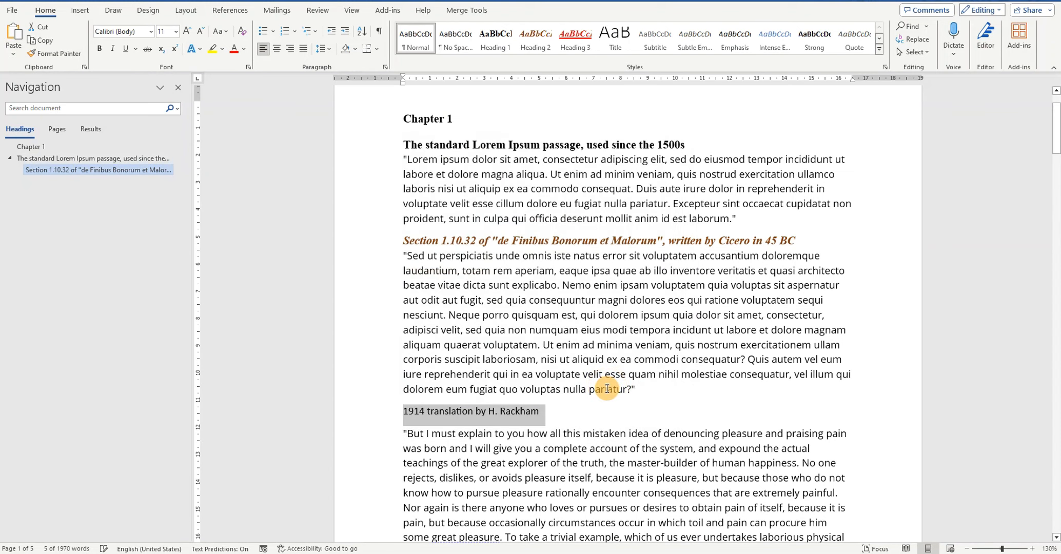
Apply the Heading 3 style to the "1914 translation" line in Chapter 1
drag(546, 418, 372, 413)
click(575, 49)
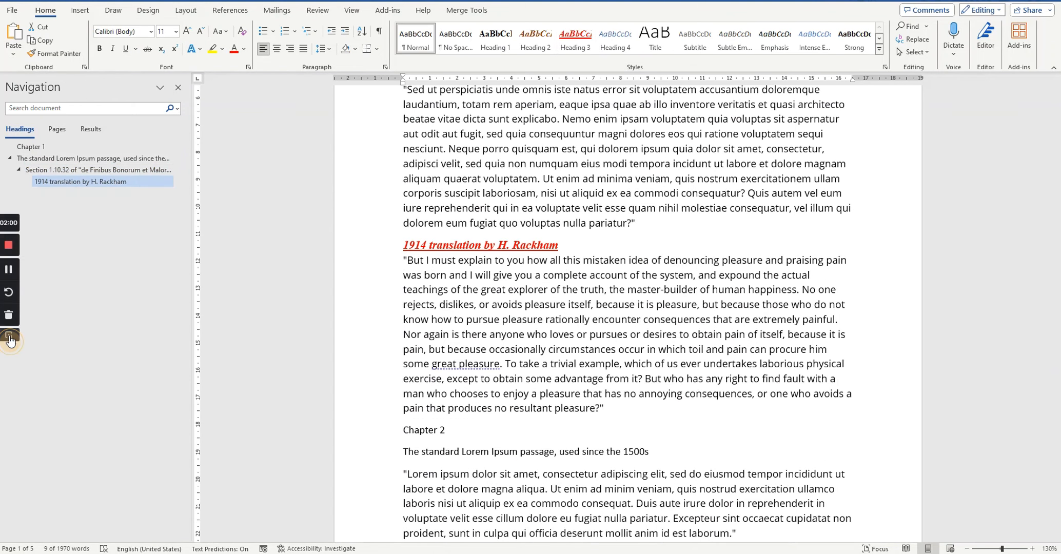
click(662, 365)
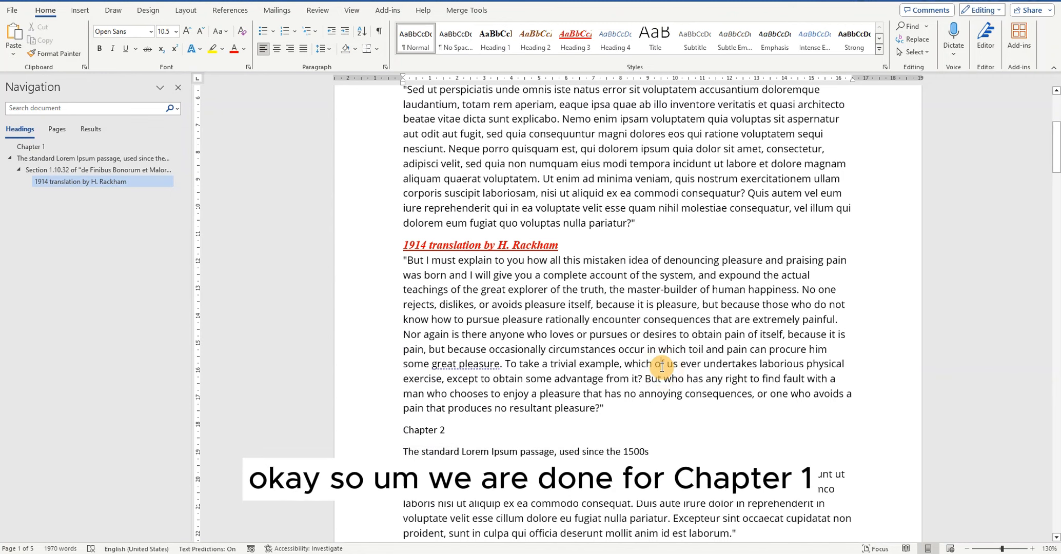
Review how the three heading levels are formatted throughout Chapter 1
scroll(631, 349, up, 5)
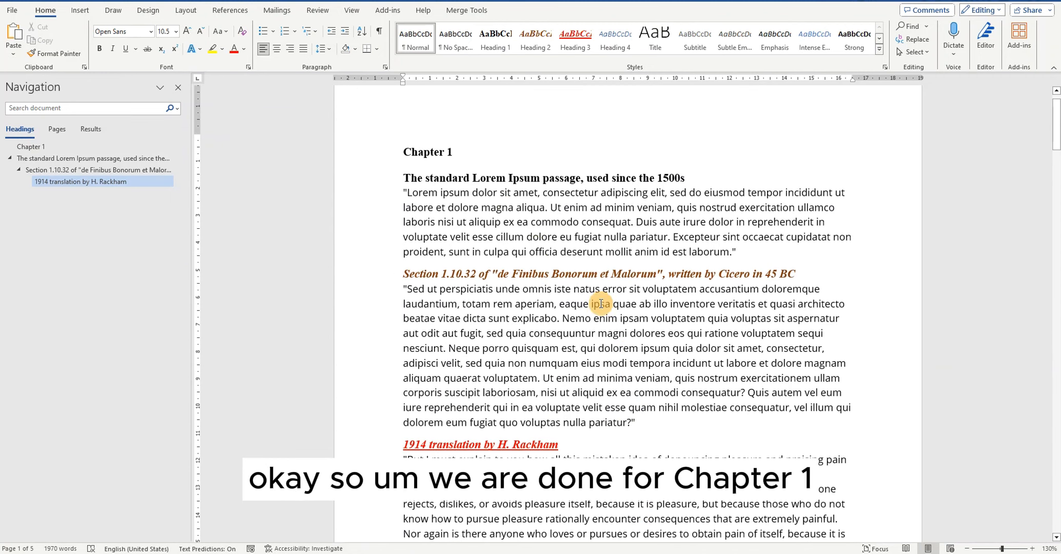
scroll(600, 302, down, 3)
scroll(637, 327, down, 2)
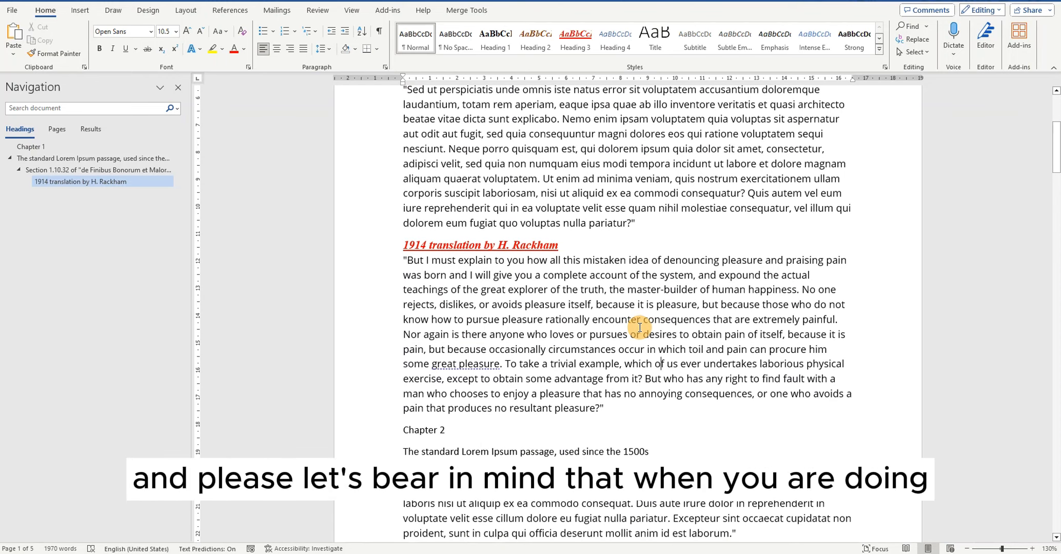
scroll(650, 329, up, 2)
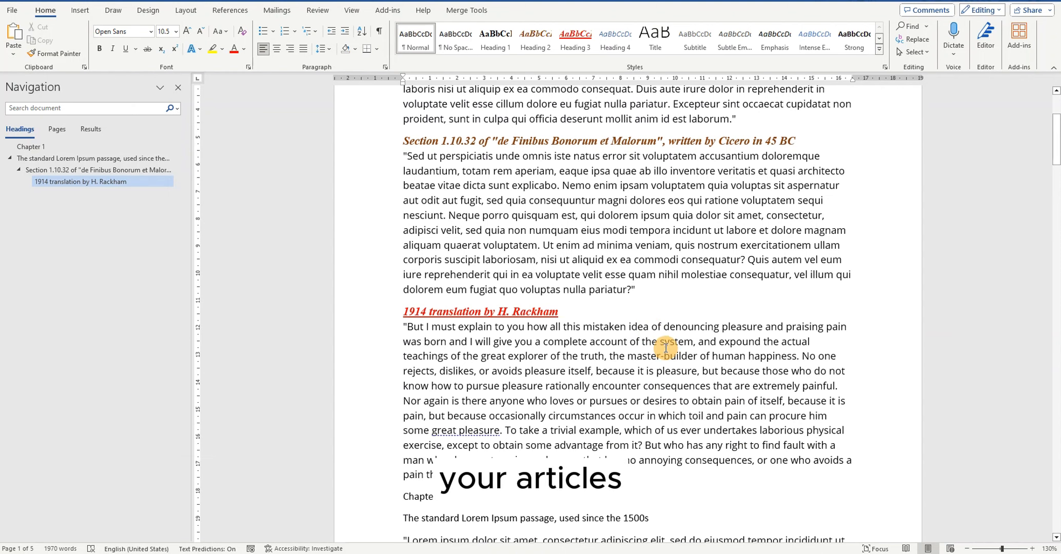
scroll(665, 347, up, 2)
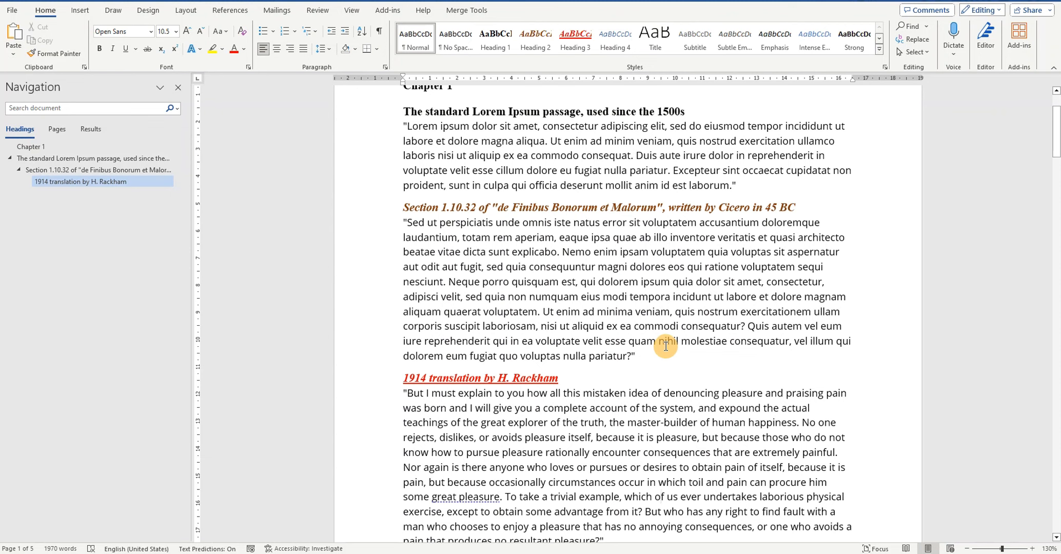
scroll(666, 347, up, 2)
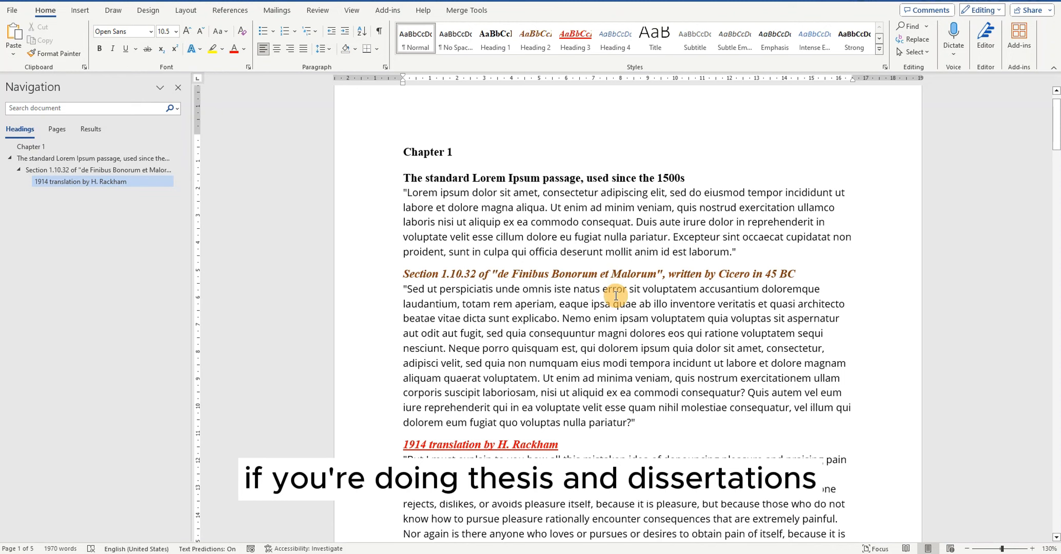
scroll(601, 341, down, 2)
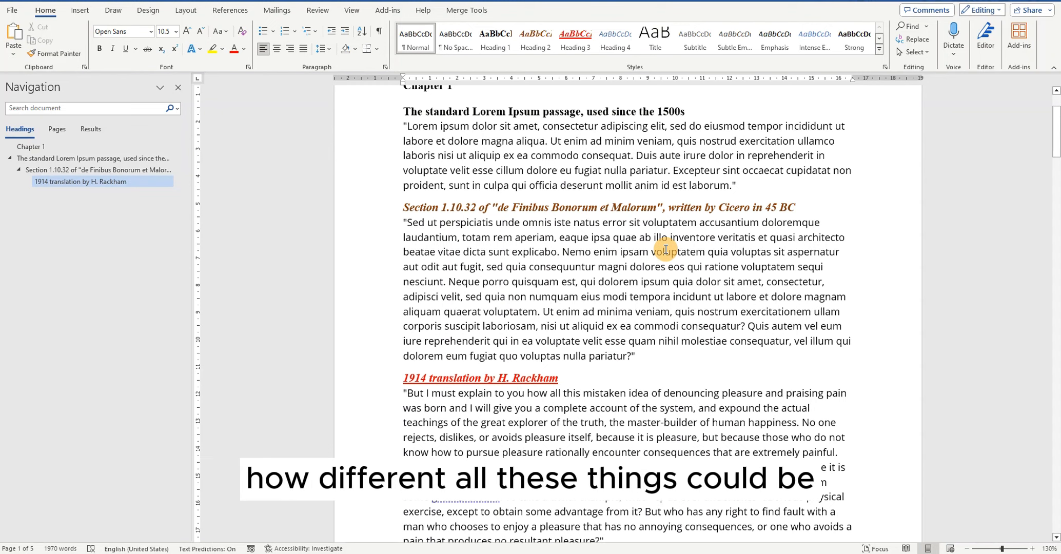
Apply the Heading 1 style to "Chapter 2" and to "The standard Lorem Ipsum passage, used since the 1500s" below it
scroll(672, 254, down, 6)
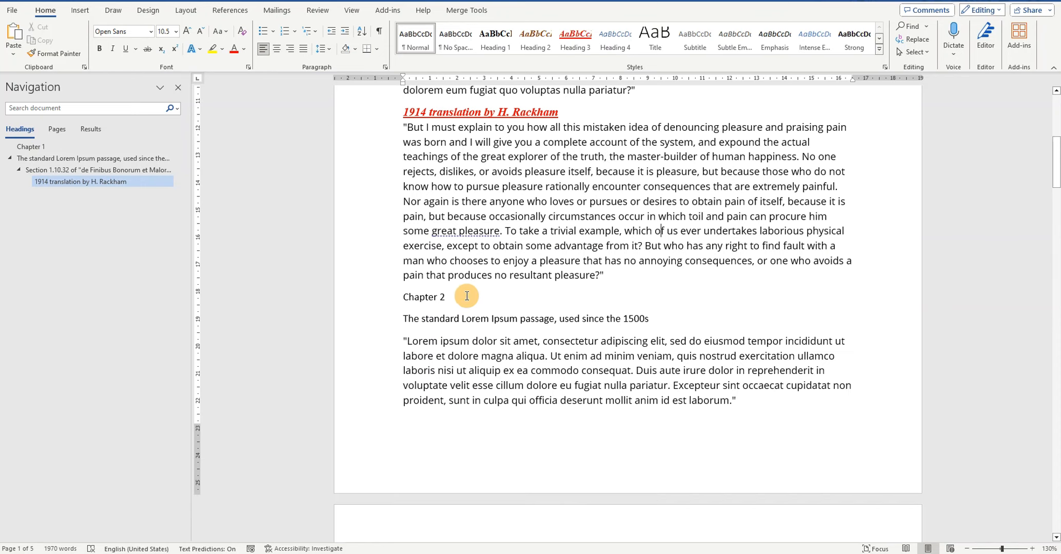
drag(466, 297, 385, 300)
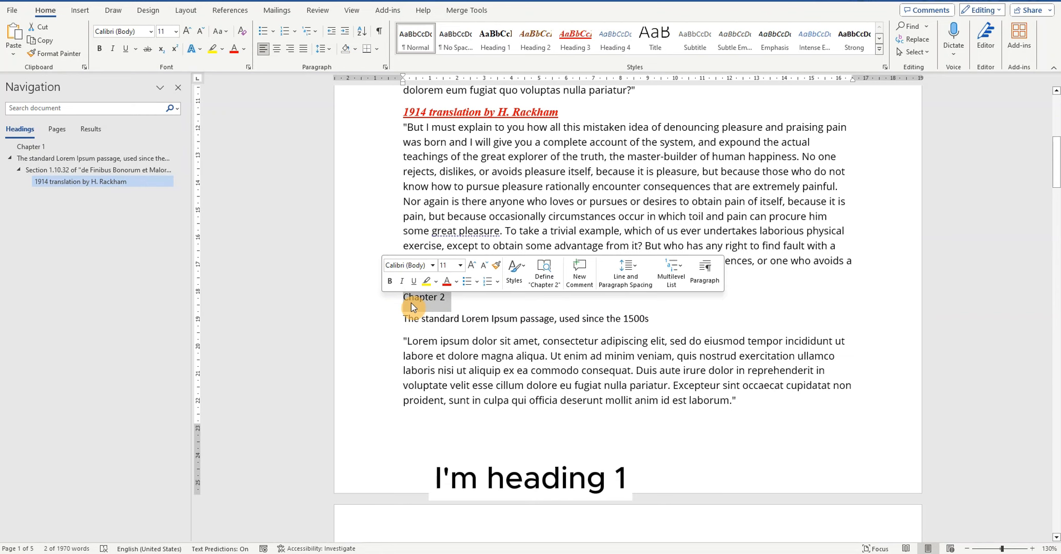
click(490, 46)
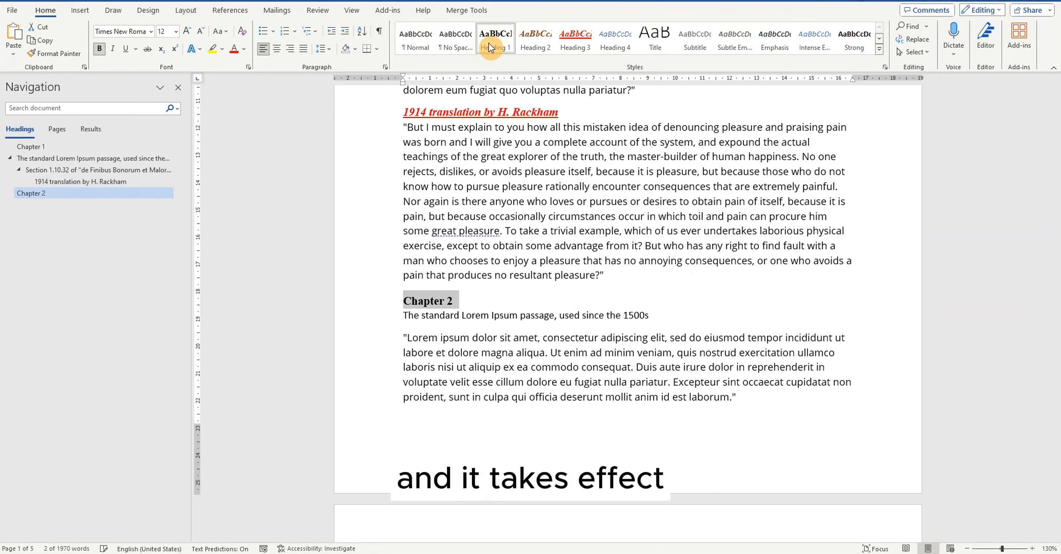
drag(651, 315, 373, 315)
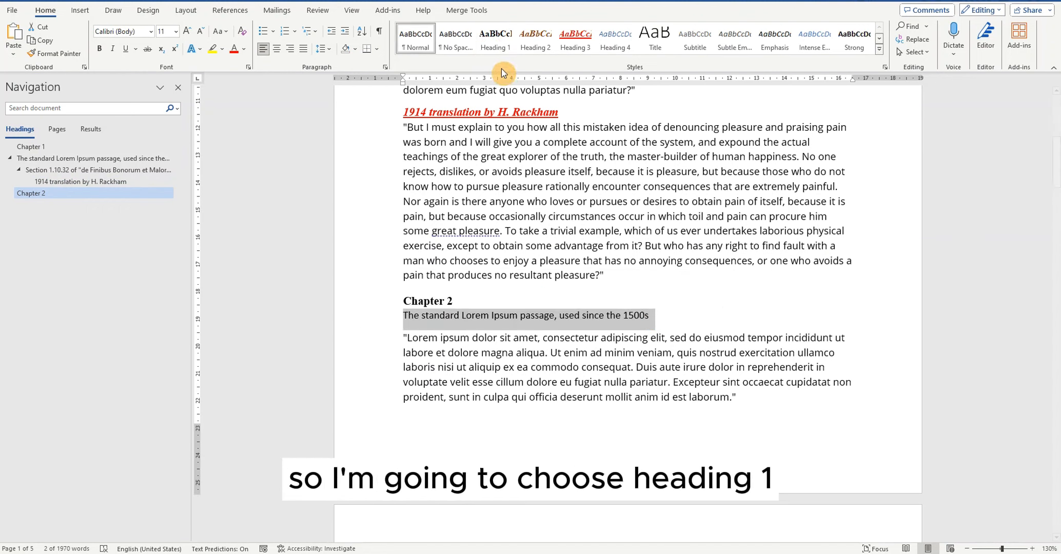
click(500, 48)
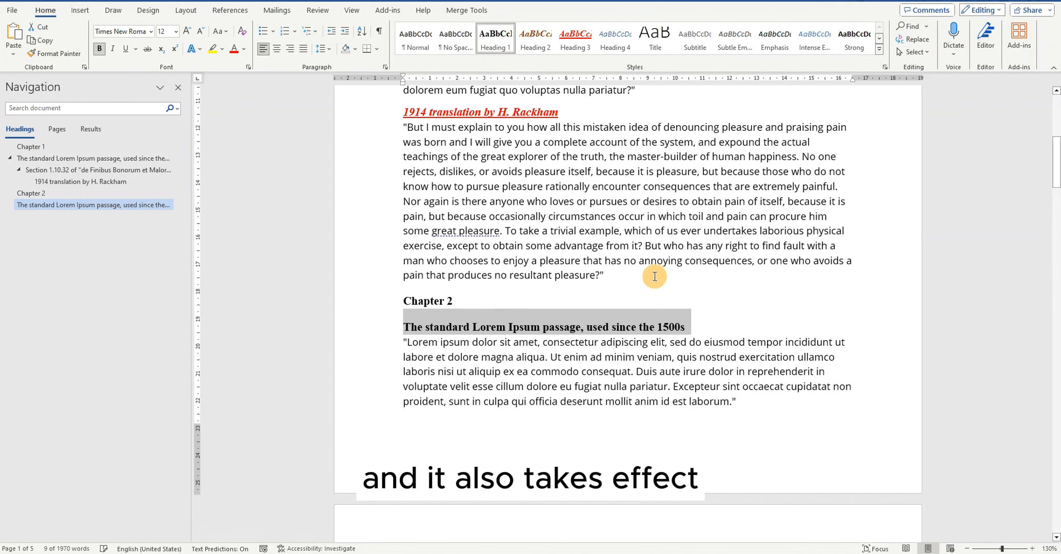
Apply the Heading 2 style to the "Section 1.10.32 of "de Finibus Bonorum et Malorum"" line in Chapter 2
scroll(660, 290, down, 2)
scroll(660, 290, down, 5)
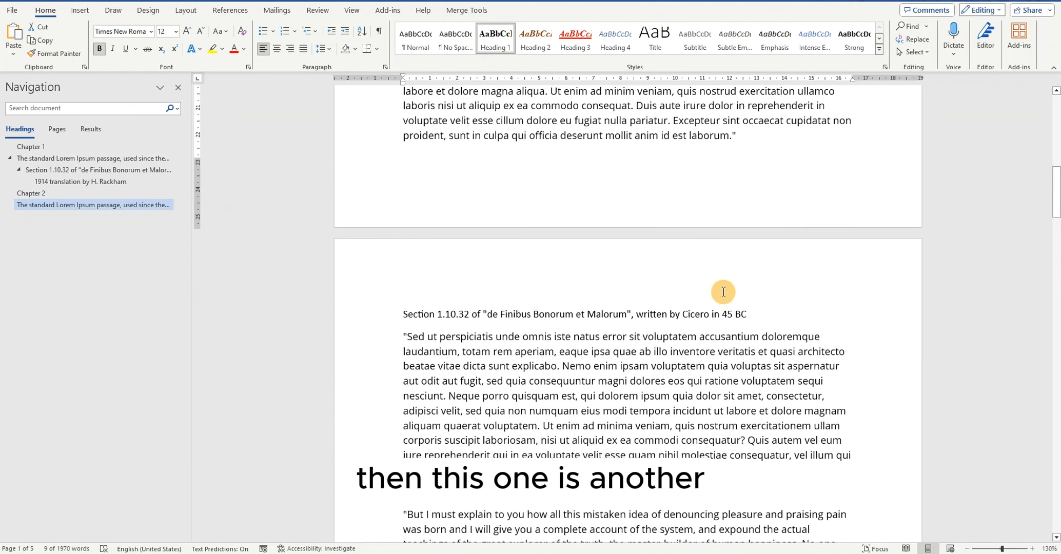
drag(761, 314, 404, 315)
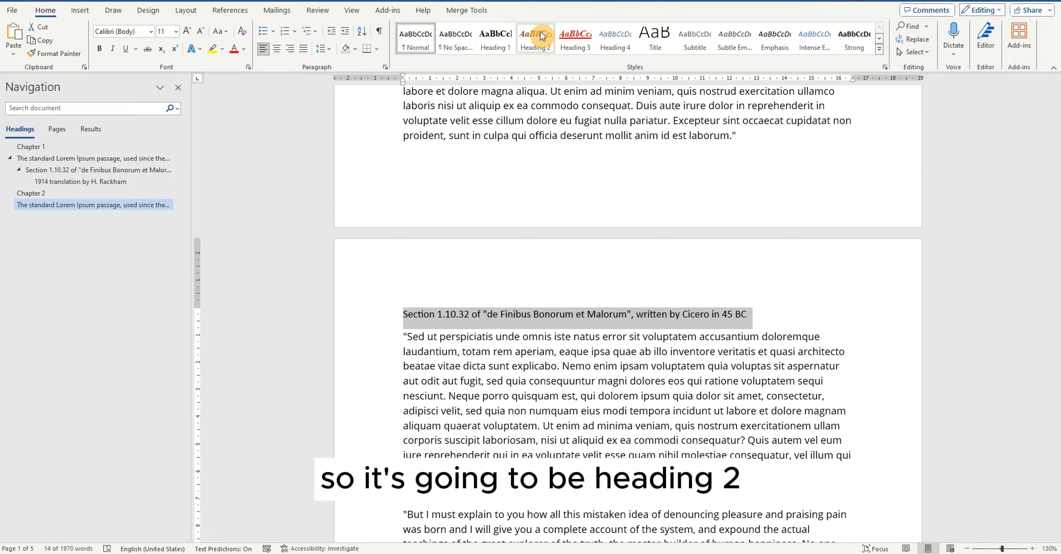
click(532, 46)
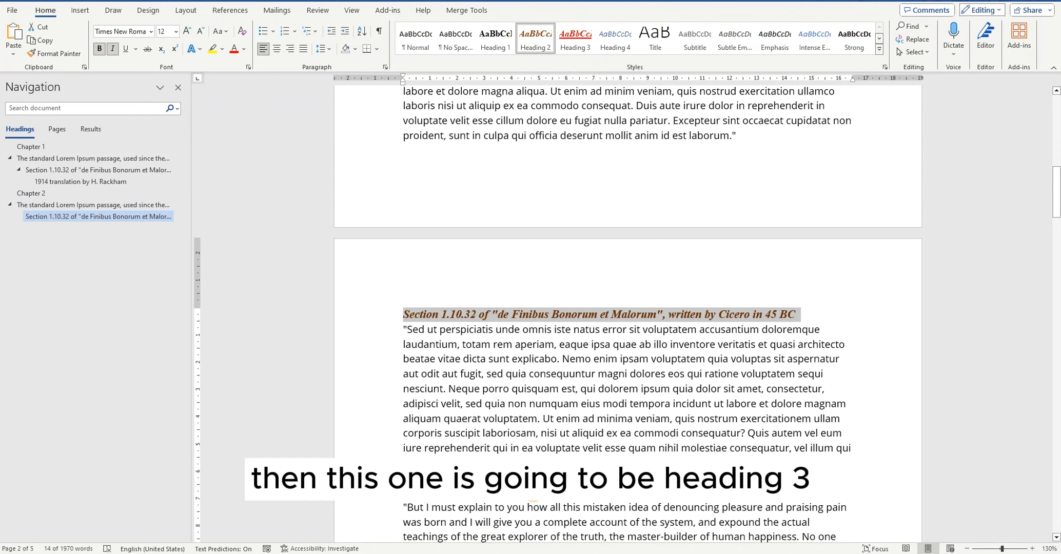
Apply the Heading 3 style to the "1914 translation" line in Chapter 2
click(536, 493)
drag(536, 486, 547, 485)
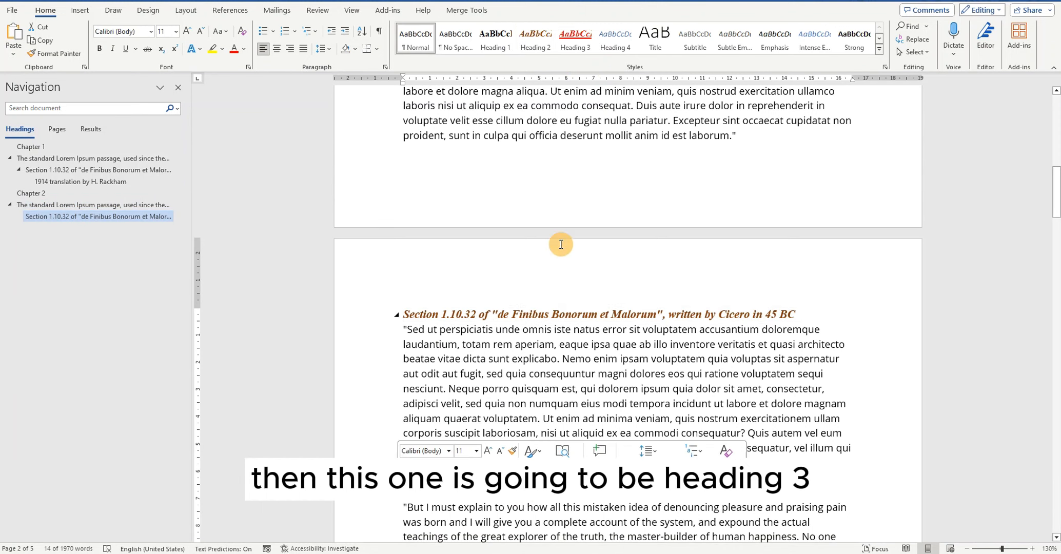
click(576, 44)
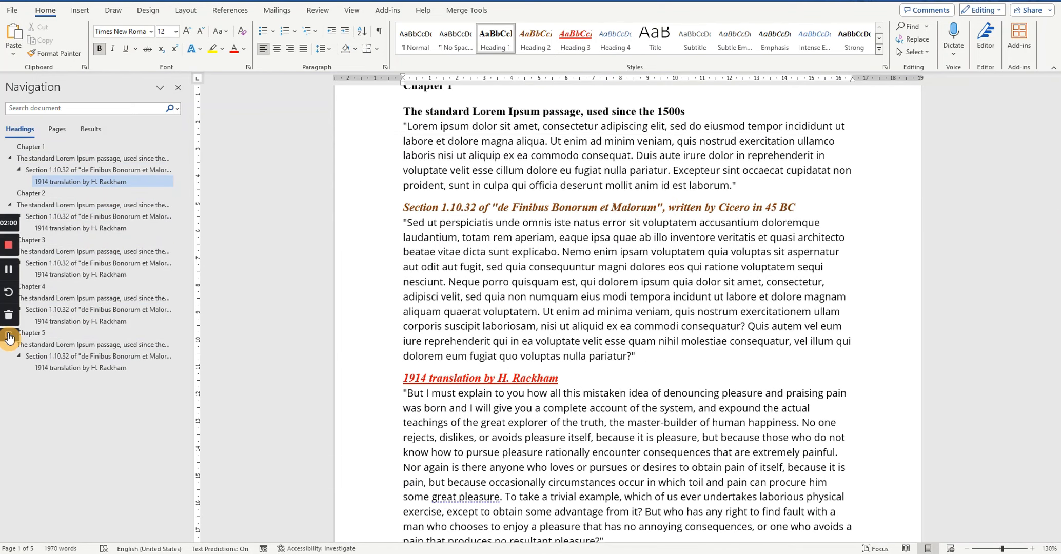
scroll(539, 258, up, 2)
scroll(538, 258, up, 1)
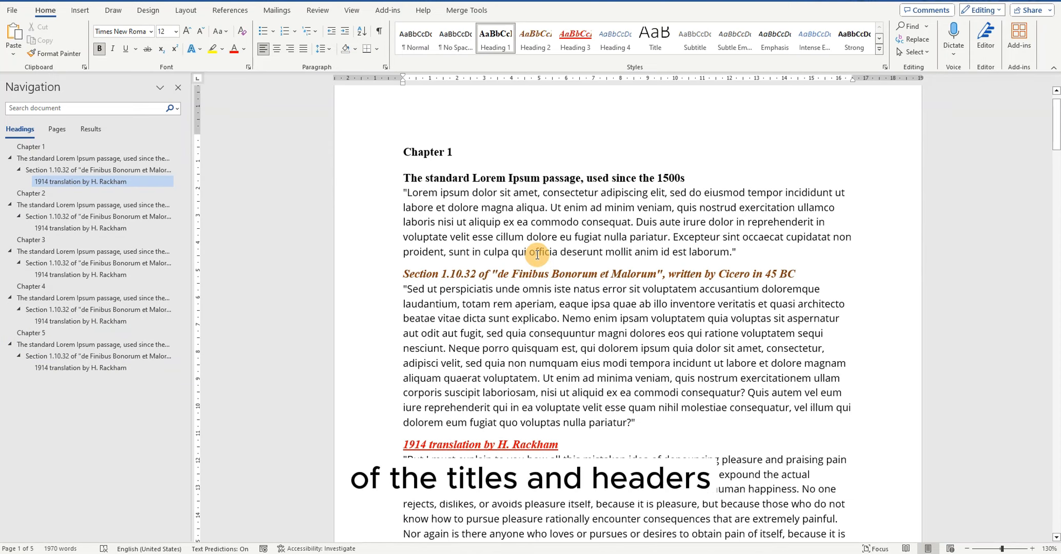
scroll(537, 254, down, 2)
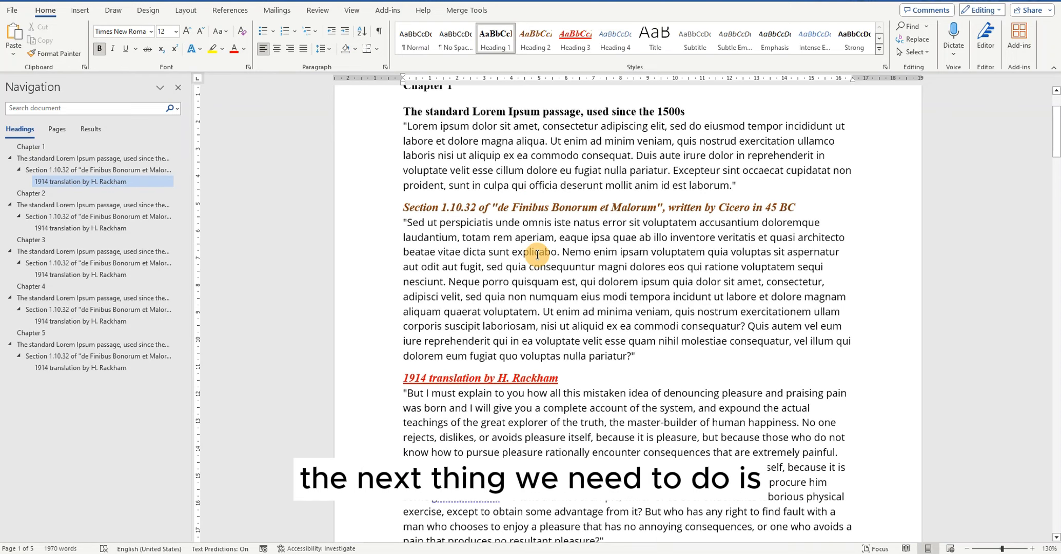
scroll(538, 254, down, 2)
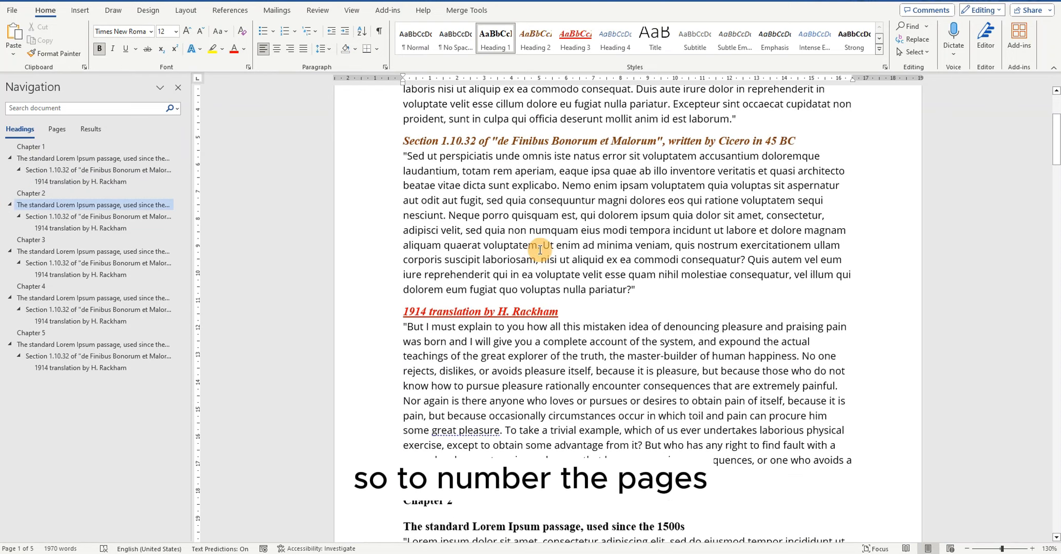
scroll(541, 248, up, 3)
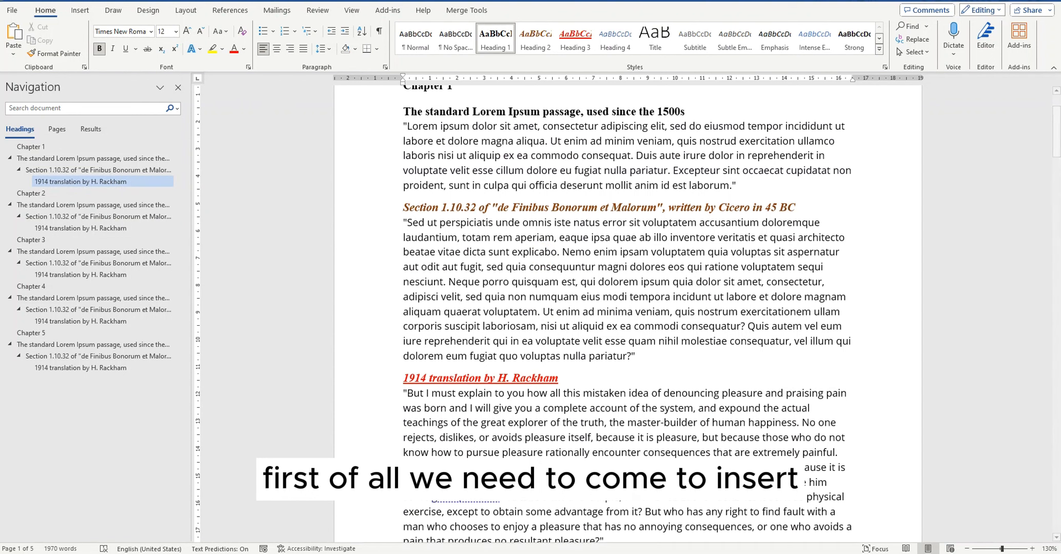
Insert page numbers at the bottom of the pages using the centred Plain Number 2 design
click(81, 11)
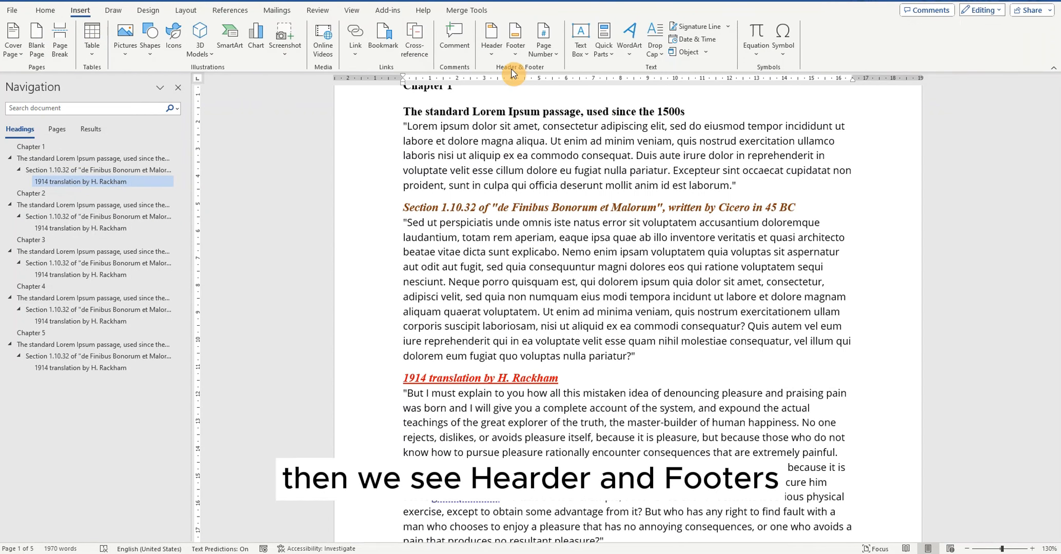
click(556, 54)
mouse_move(571, 68)
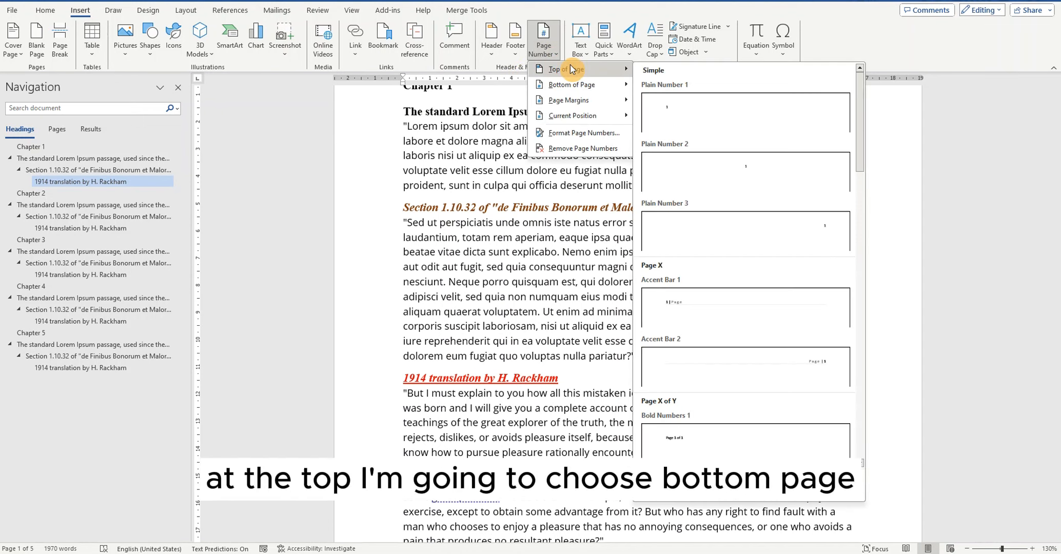
mouse_move(583, 88)
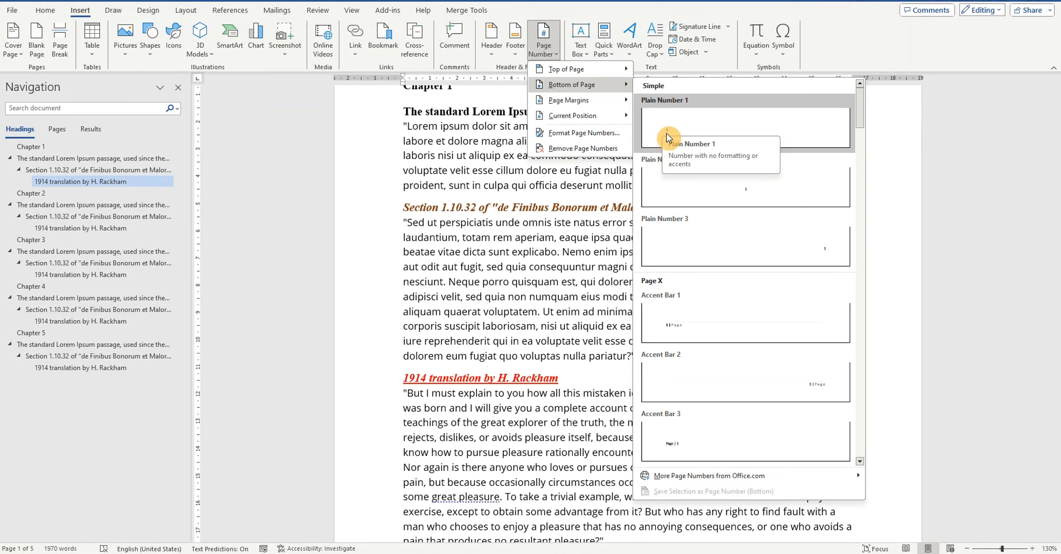
click(703, 184)
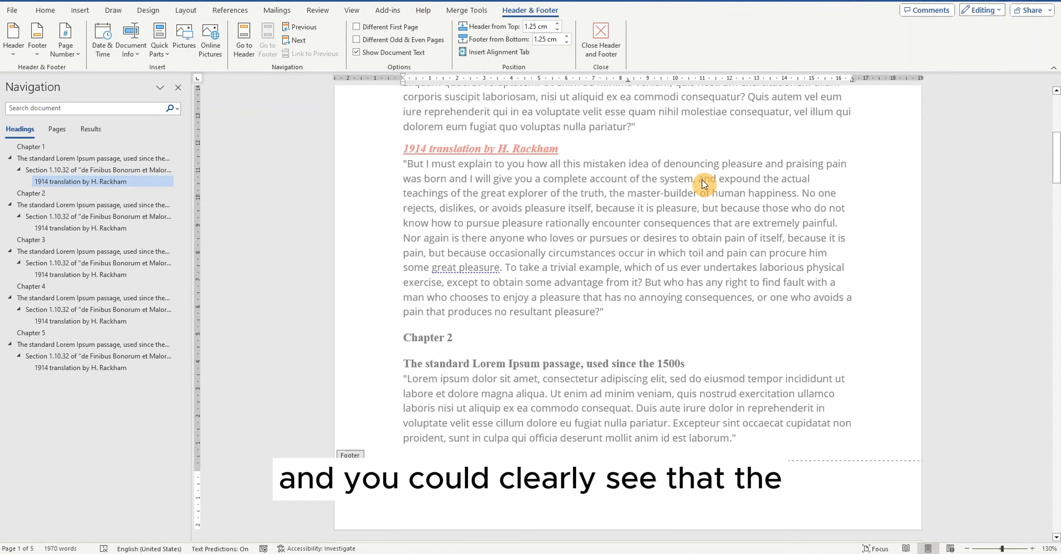
Check the footer page numbers throughout the document and leave header and footer editing
scroll(701, 181, down, 2)
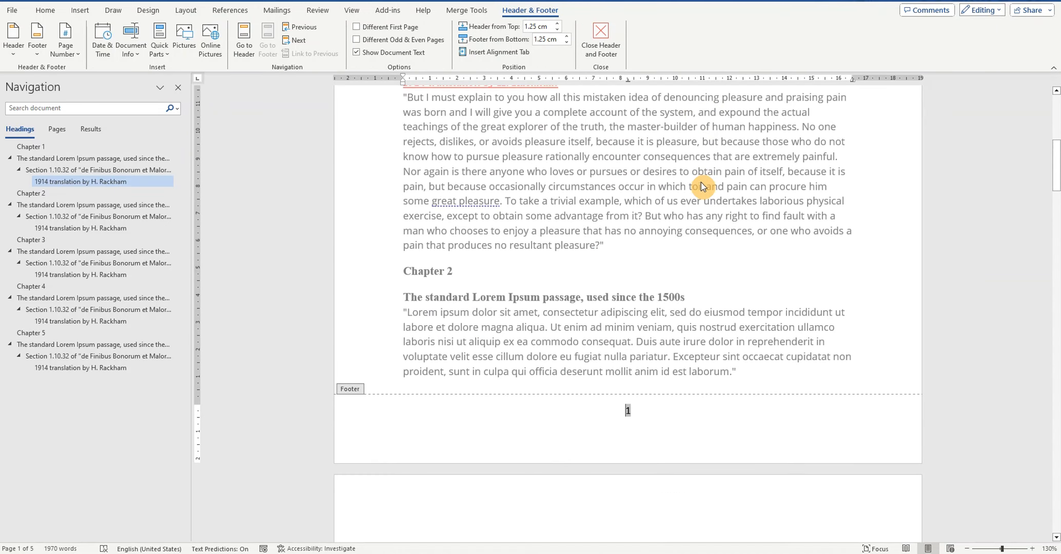
scroll(700, 183, down, 15)
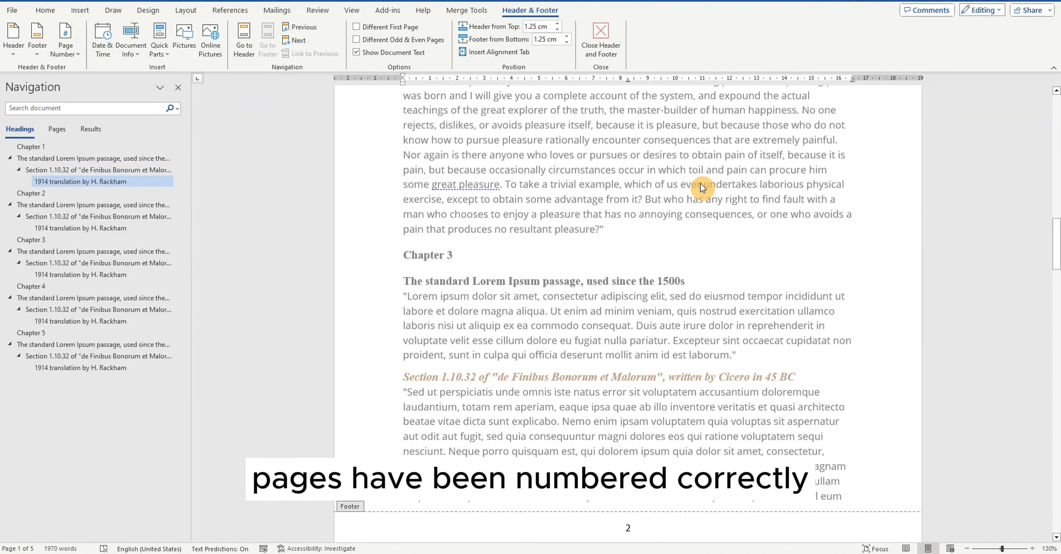
scroll(697, 183, down, 20)
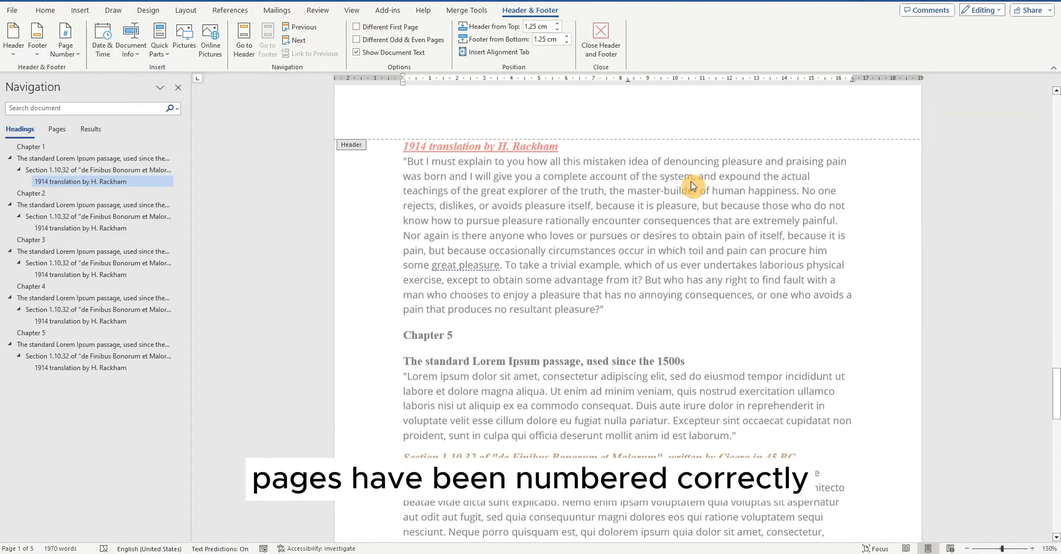
scroll(676, 173, up, 20)
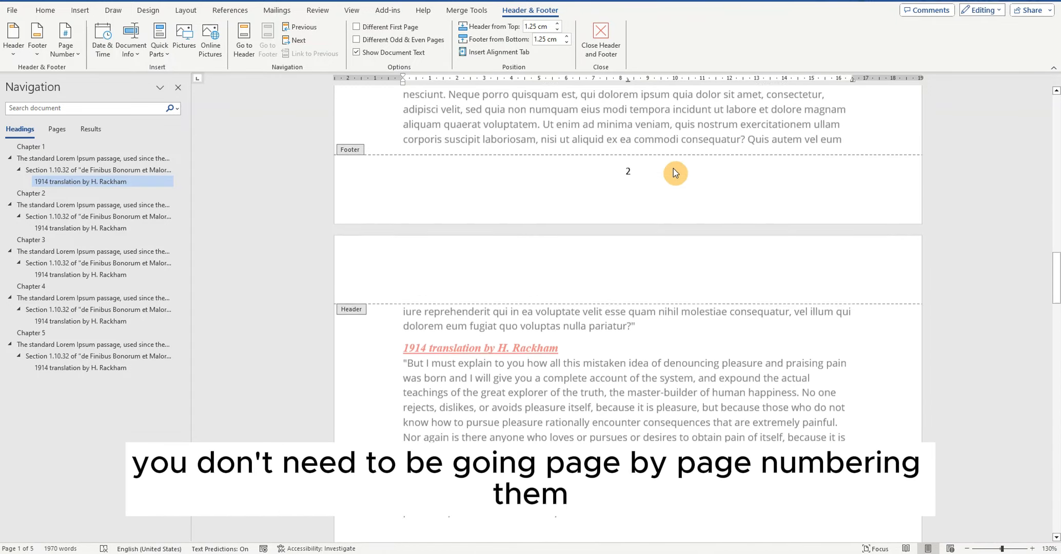
scroll(673, 169, up, 4)
scroll(674, 170, up, 3)
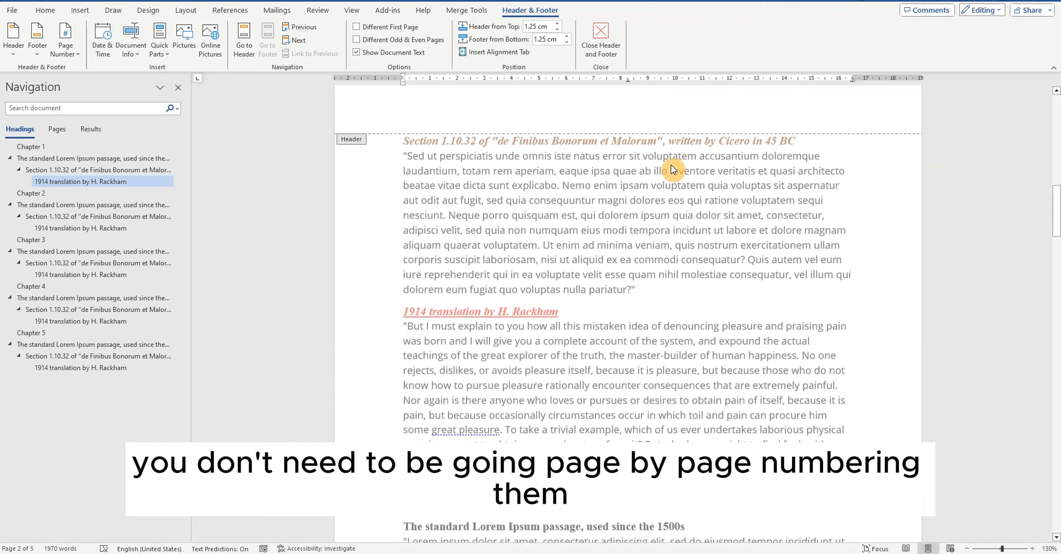
scroll(672, 169, up, 15)
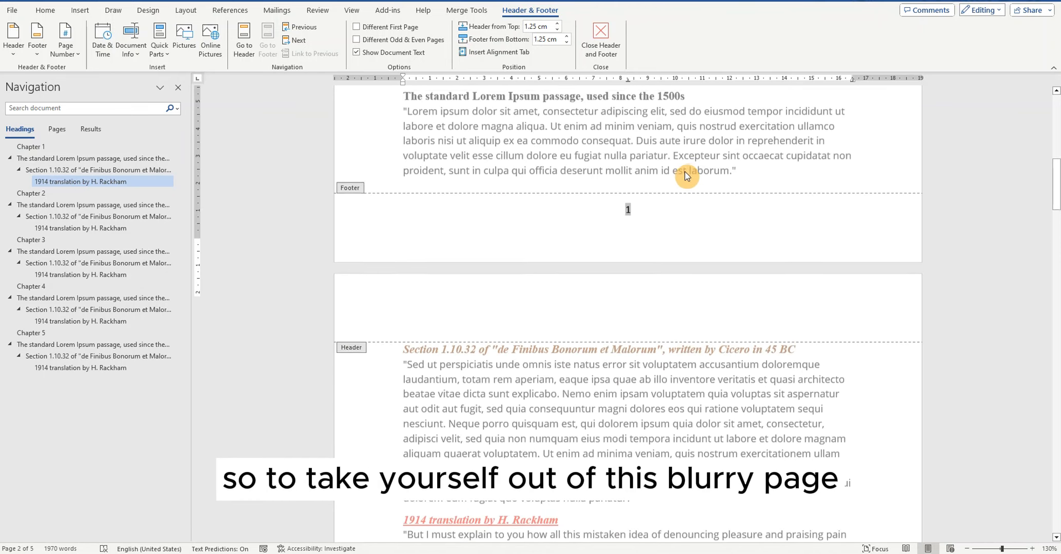
scroll(687, 172, up, 3)
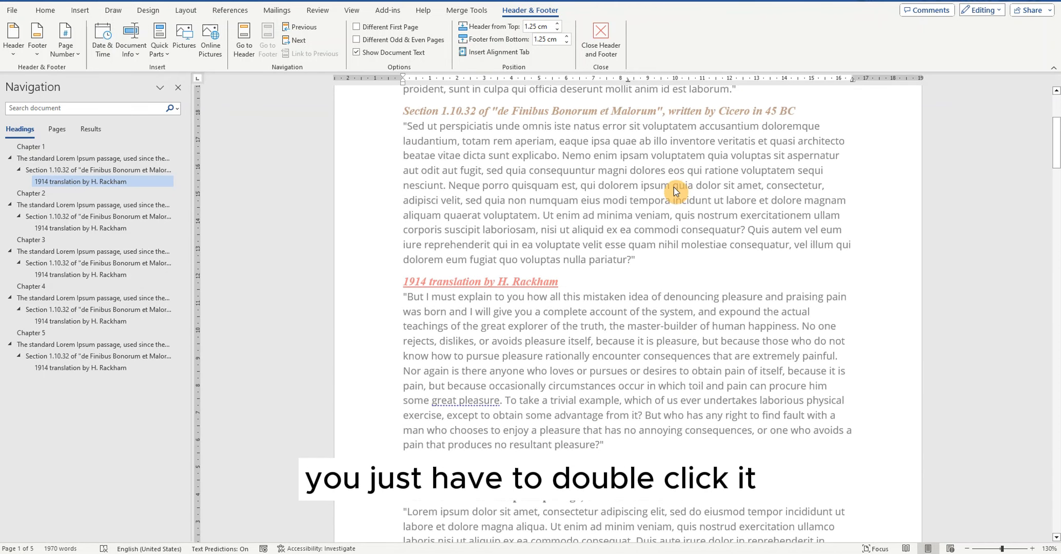
click(612, 51)
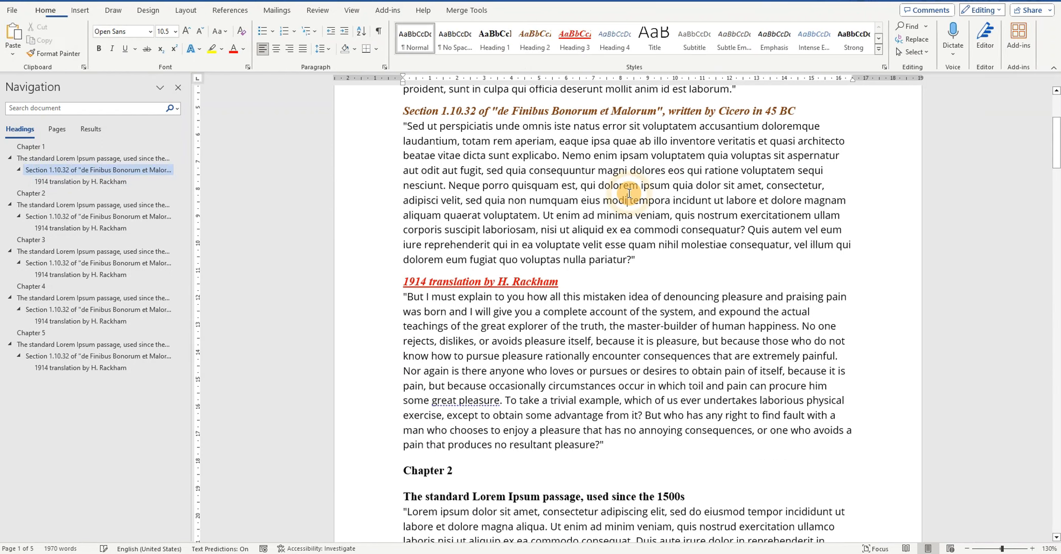
scroll(690, 222, up, 6)
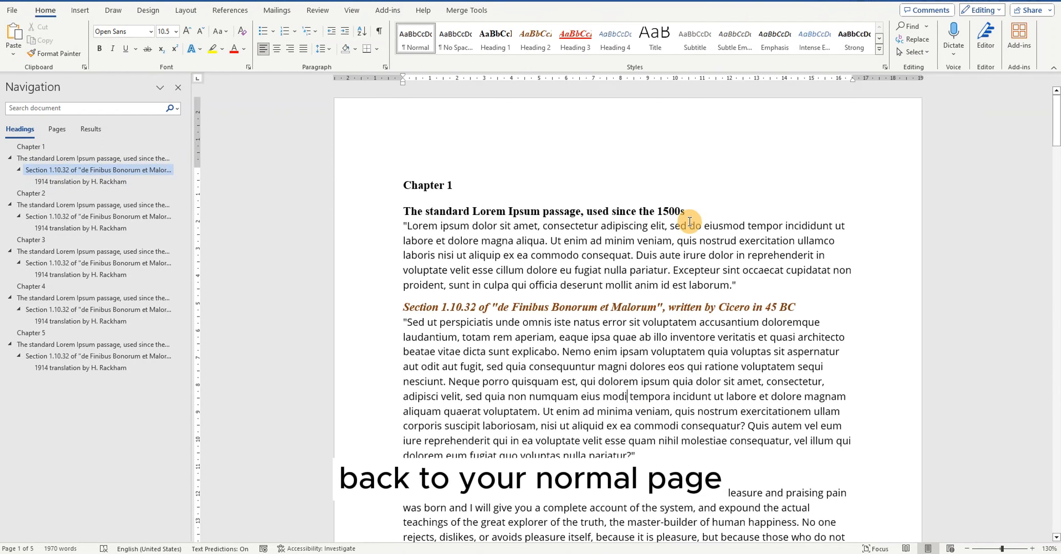
scroll(689, 221, down, 1)
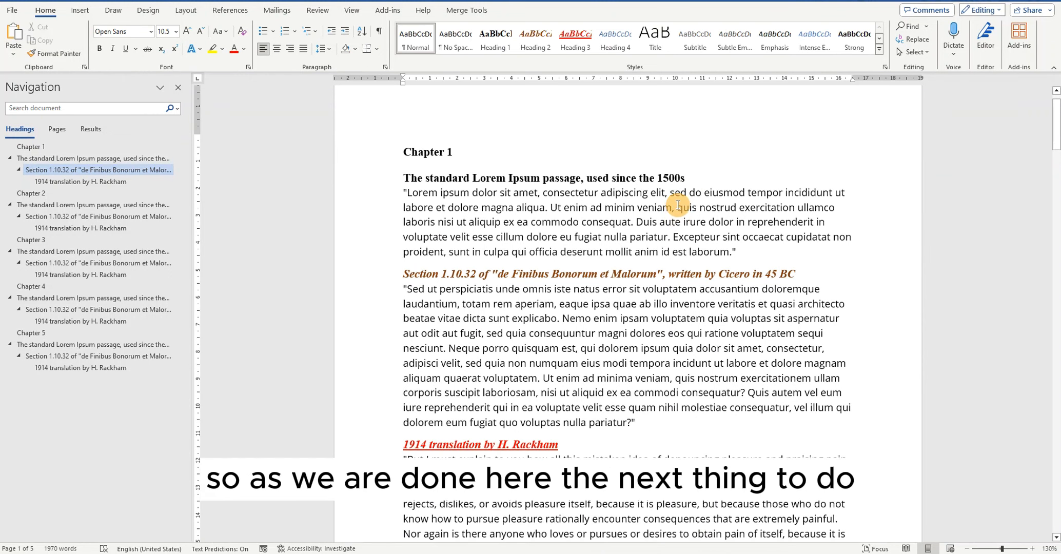
scroll(677, 202, down, 1)
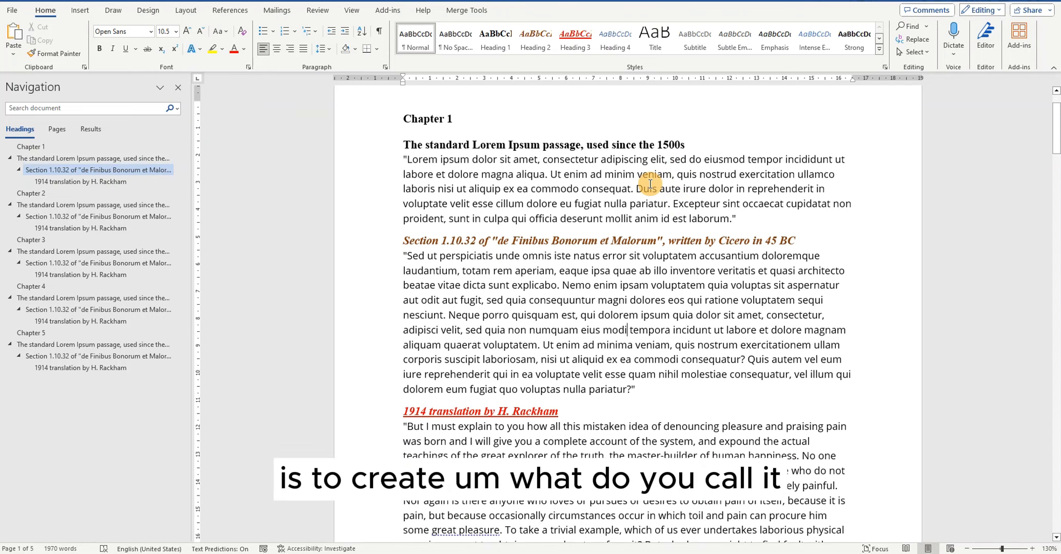
scroll(650, 184, down, 6)
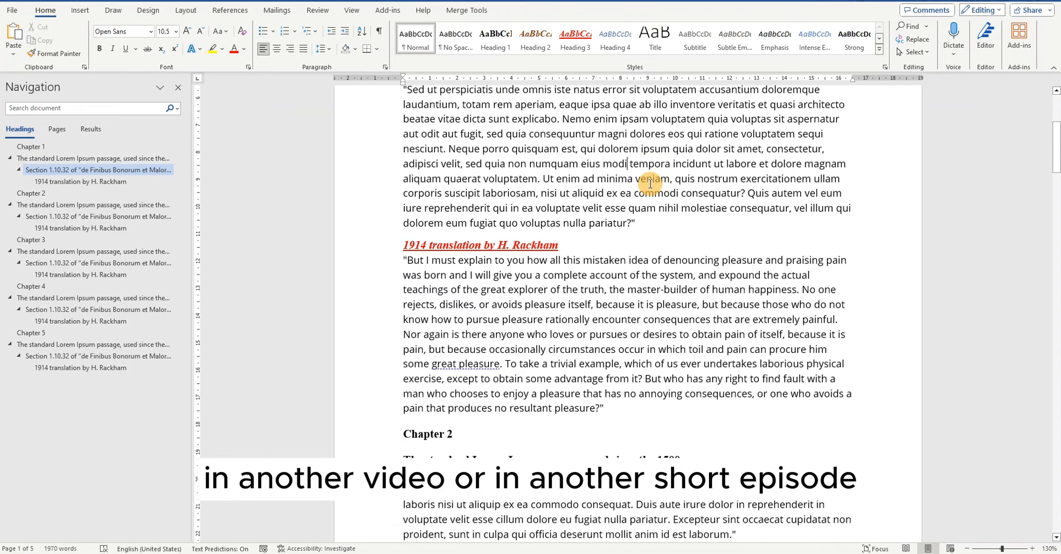
scroll(650, 184, down, 2)
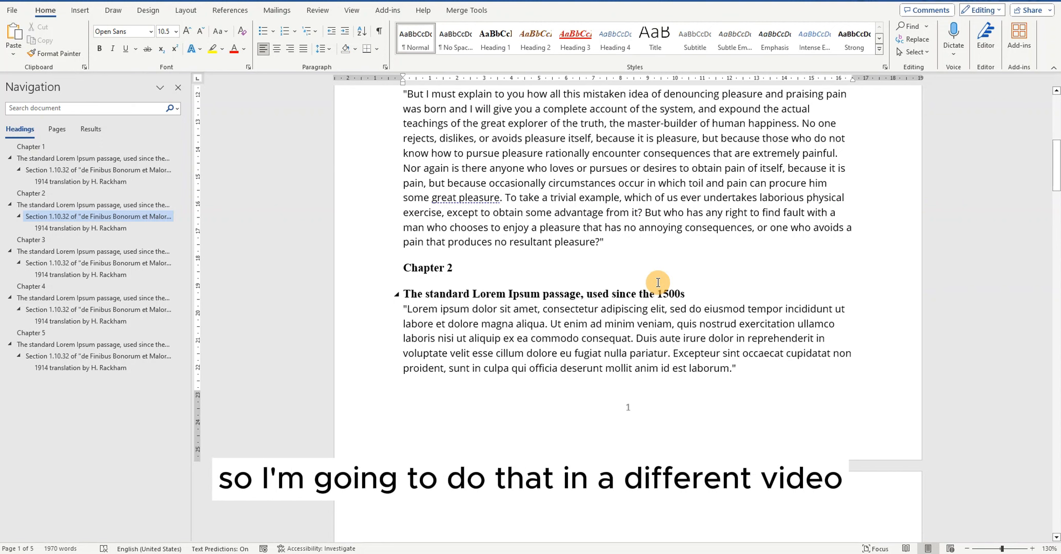
scroll(658, 282, up, 7)
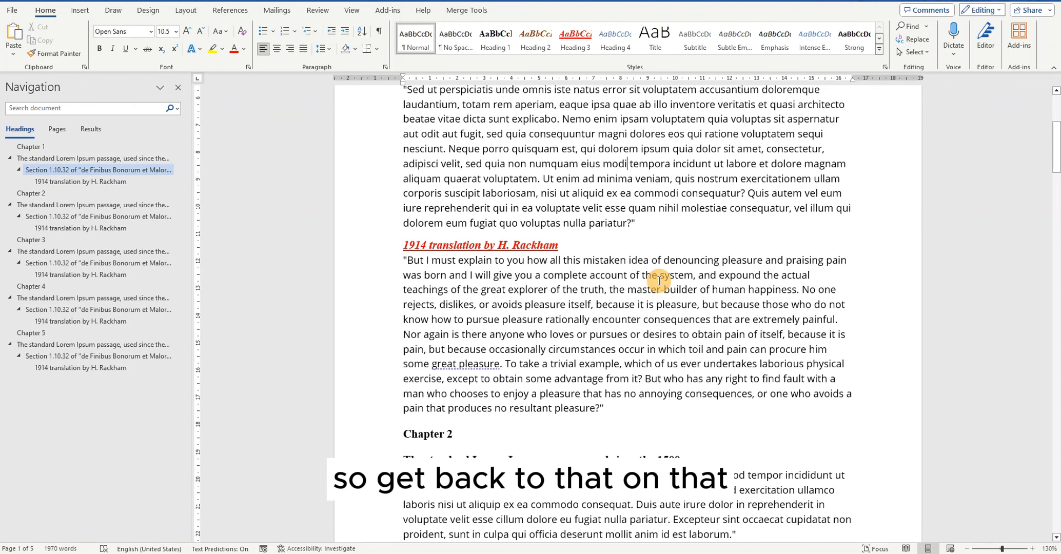
scroll(659, 281, up, 1)
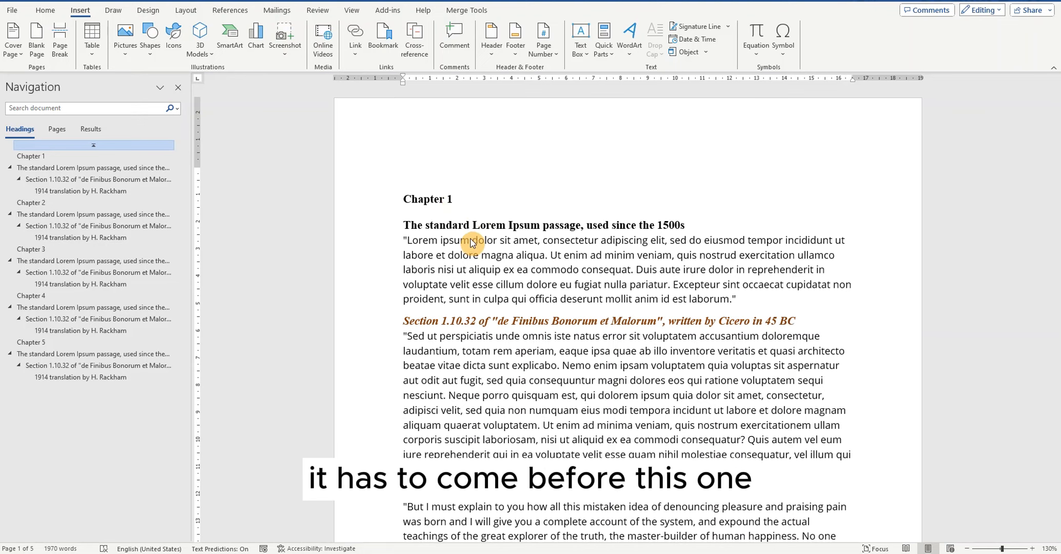
Insert a blank page before Chapter 1, starting from the empty line above its title
click(415, 177)
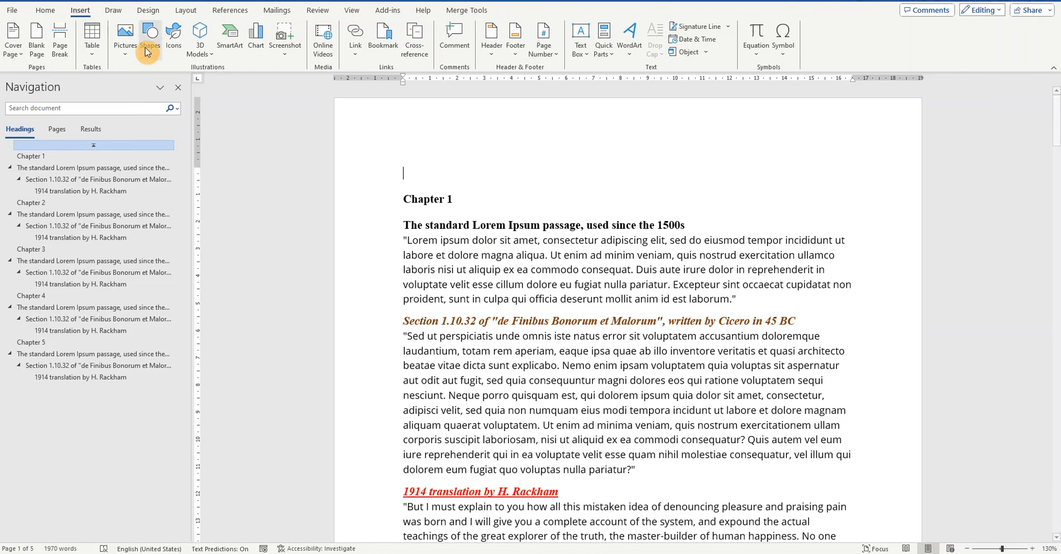
click(39, 56)
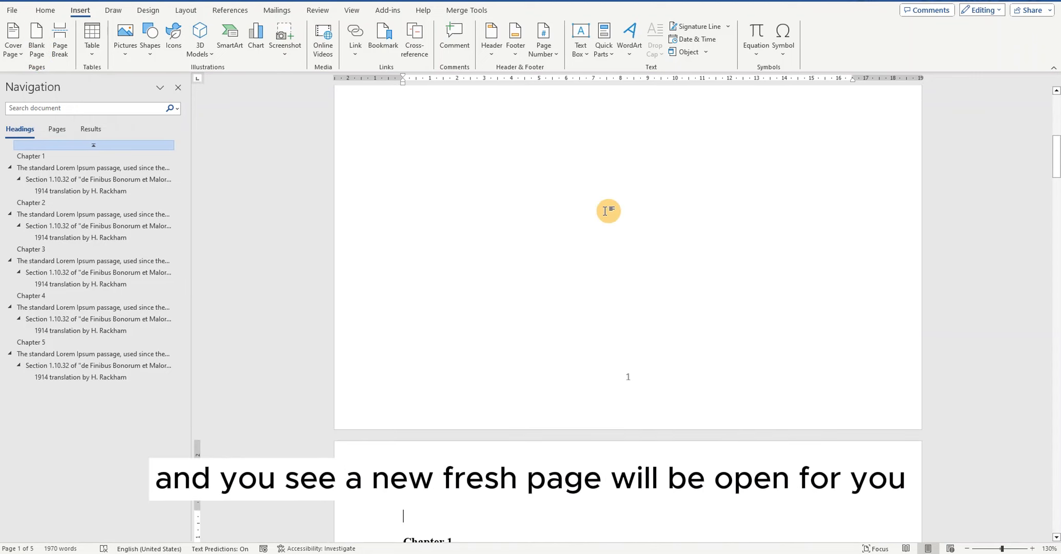
scroll(607, 213, up, 8)
scroll(607, 213, down, 10)
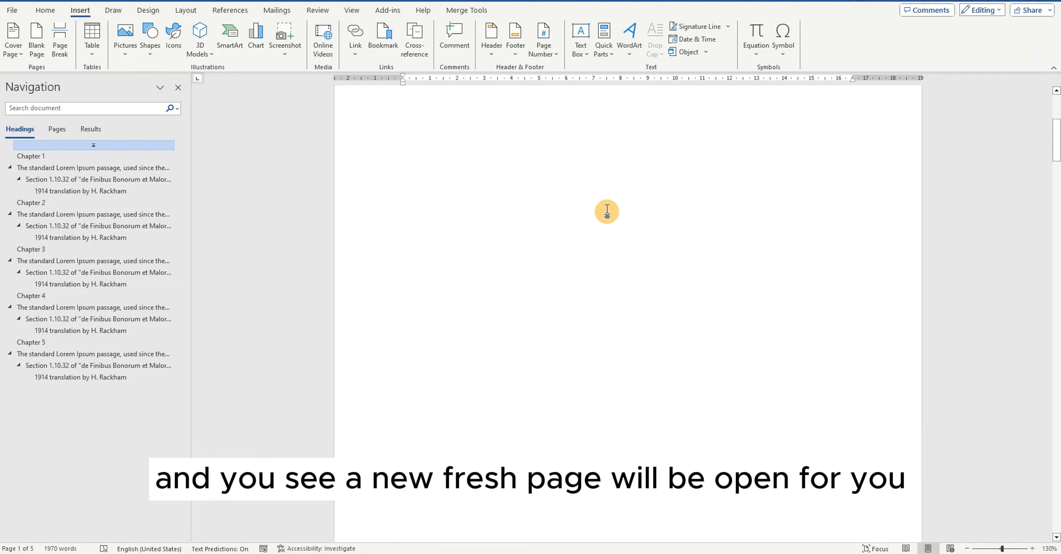
scroll(607, 211, up, 8)
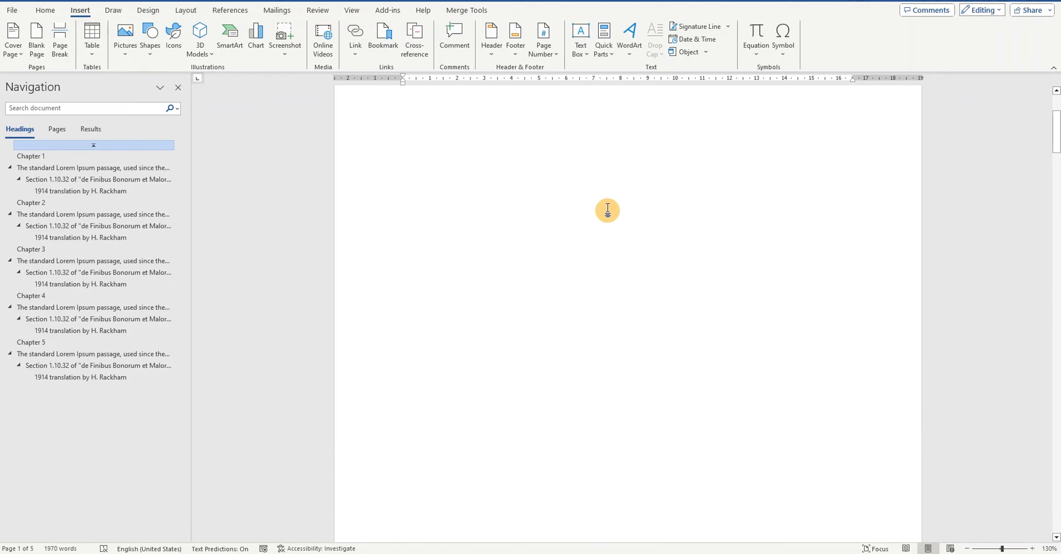
Insert the automatic table headed "Table of Contents" at the start of the blank first page
click(408, 178)
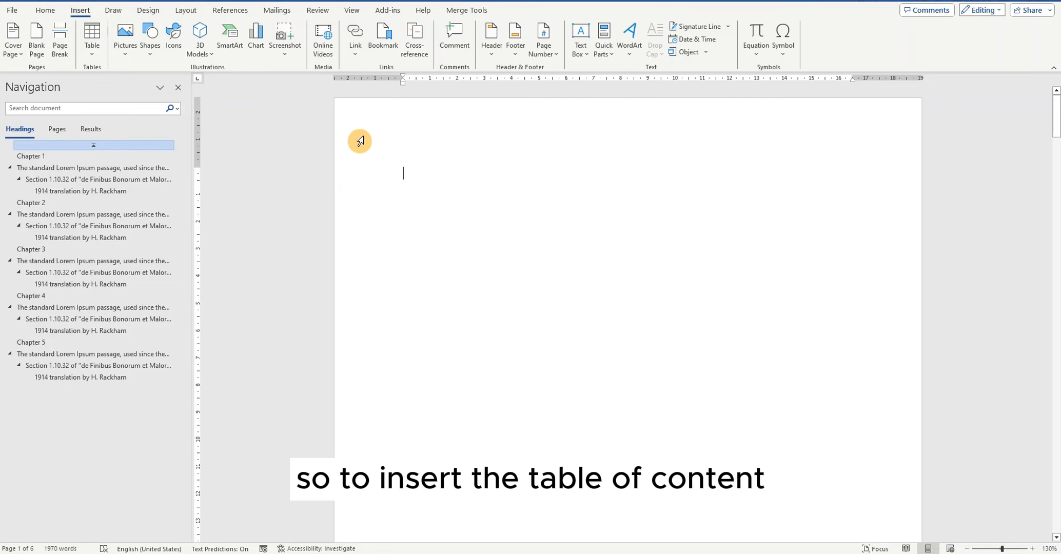
click(244, 17)
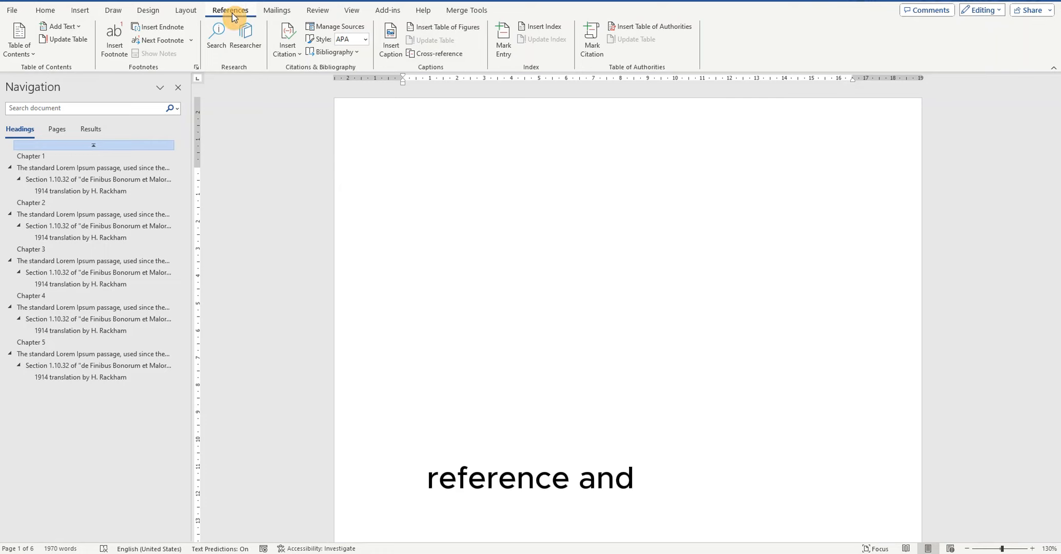
click(31, 54)
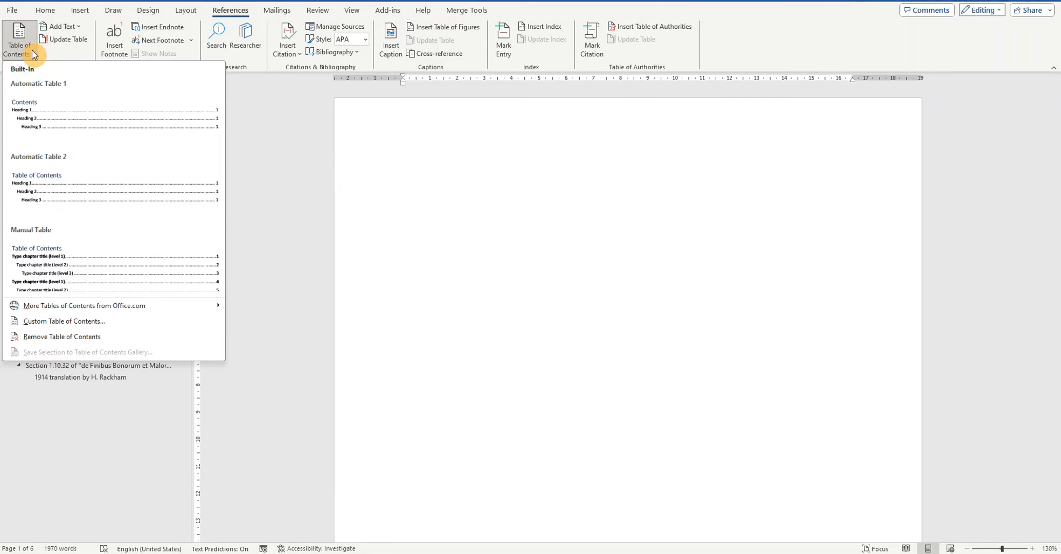
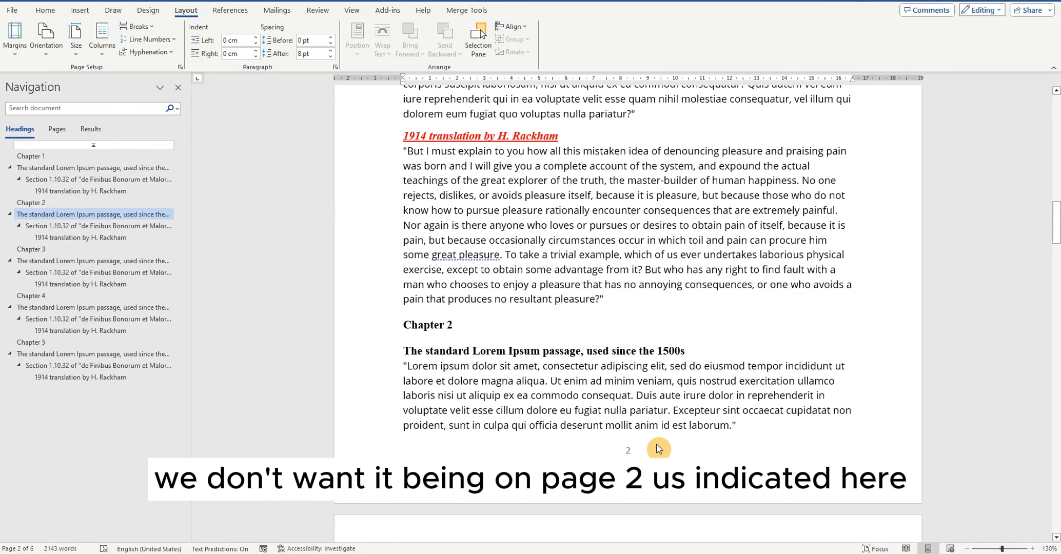
Compare the page numbers listed in the table of contents with the footer numbers on its own page and the Chapter 1 pages
scroll(659, 449, up, 15)
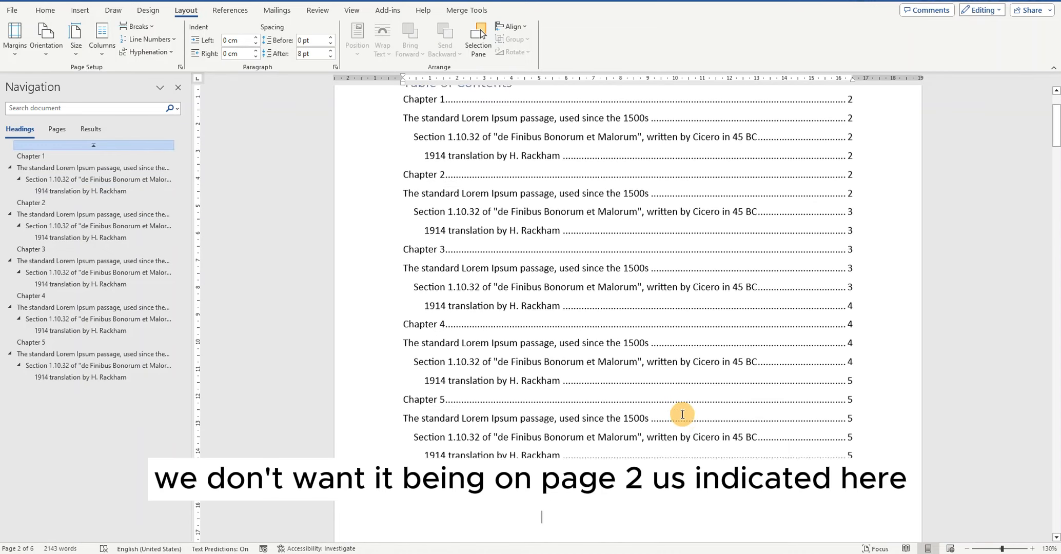
scroll(685, 413, down, 7)
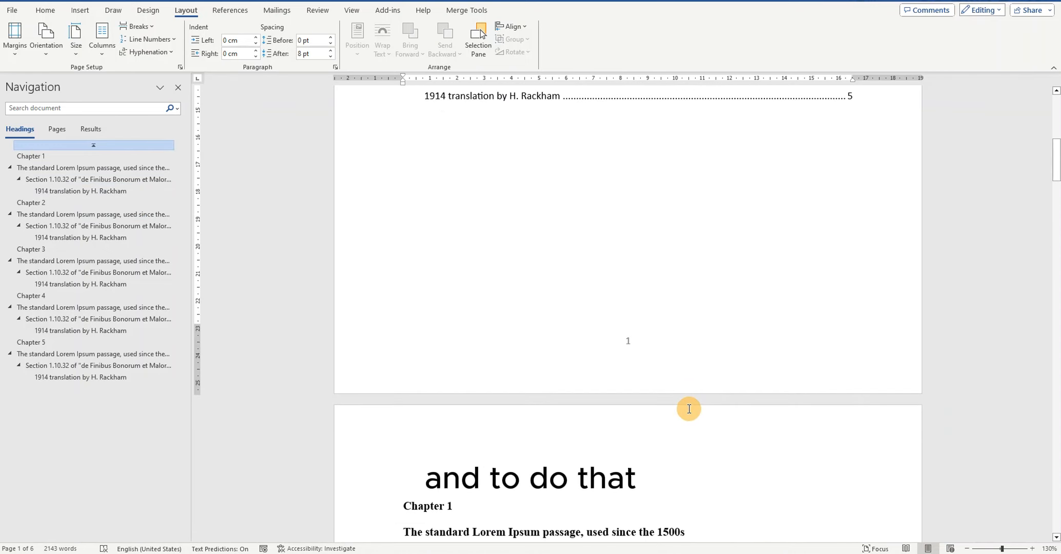
scroll(688, 408, down, 3)
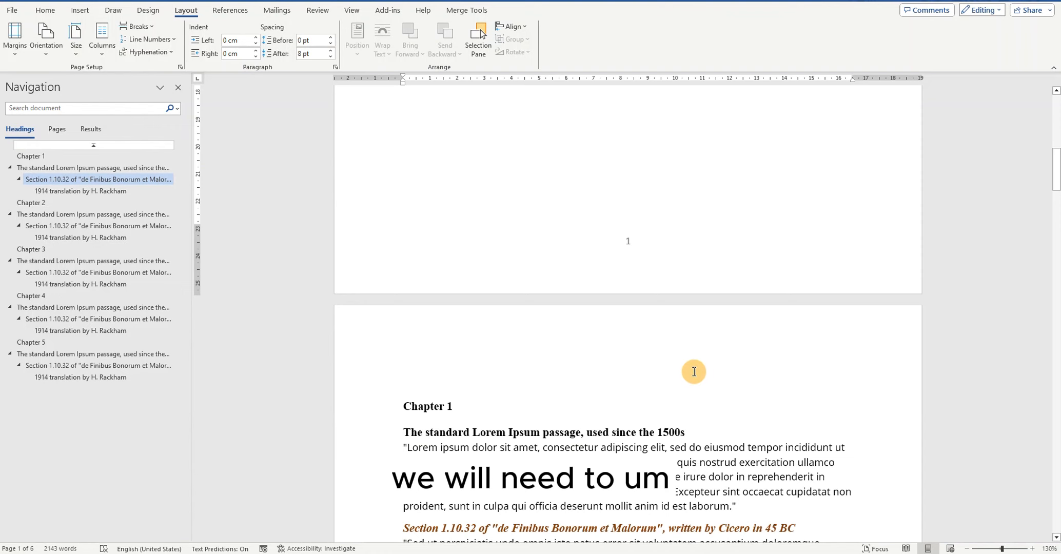
scroll(694, 371, down, 3)
scroll(697, 367, up, 10)
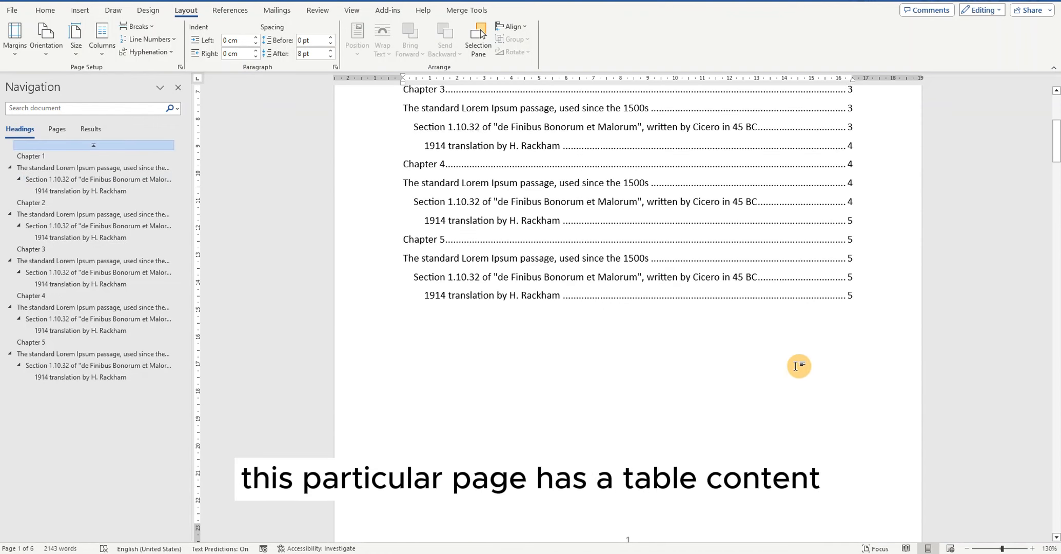
scroll(720, 378, down, 5)
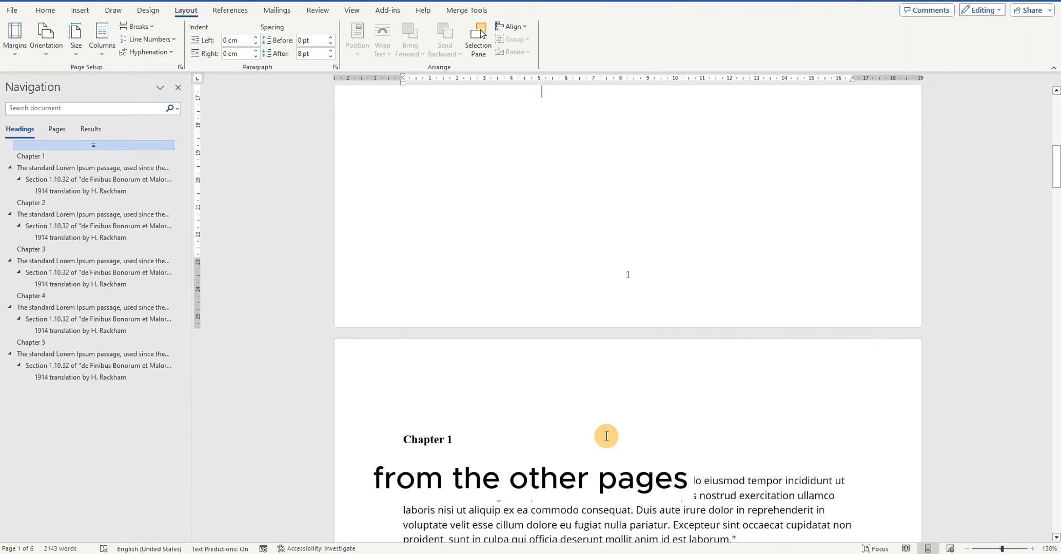
scroll(660, 436, up, 4)
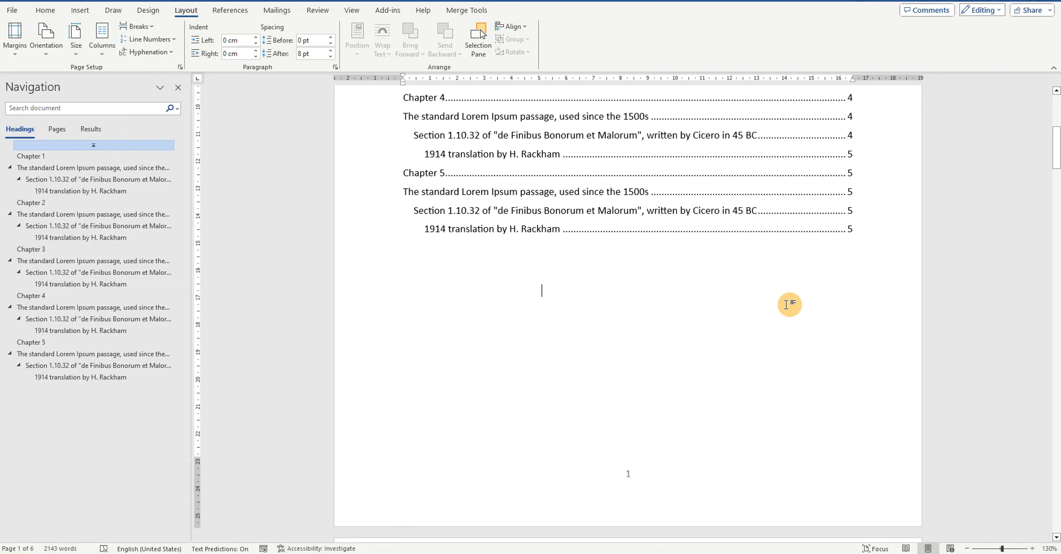
scroll(790, 308, down, 4)
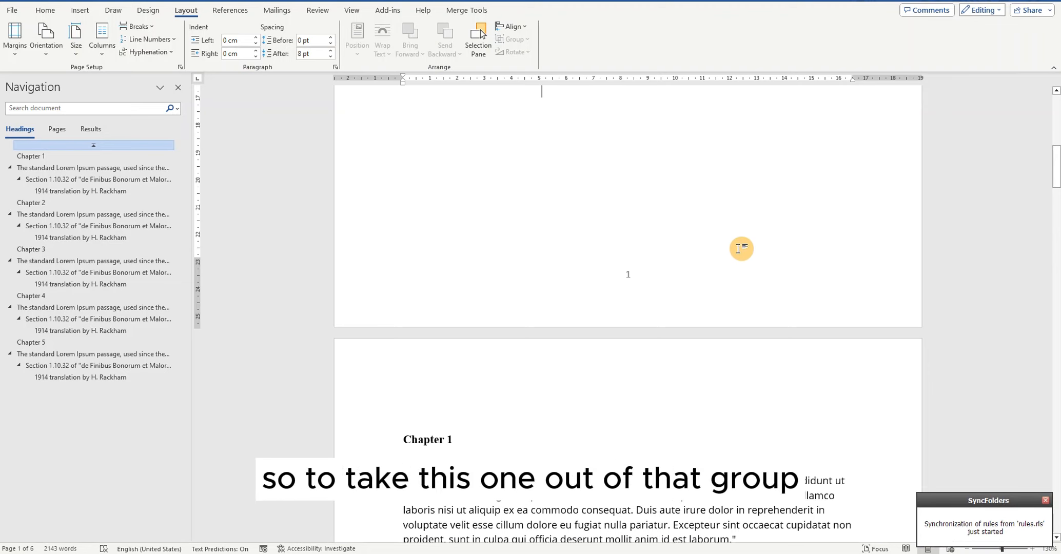
scroll(739, 249, up, 3)
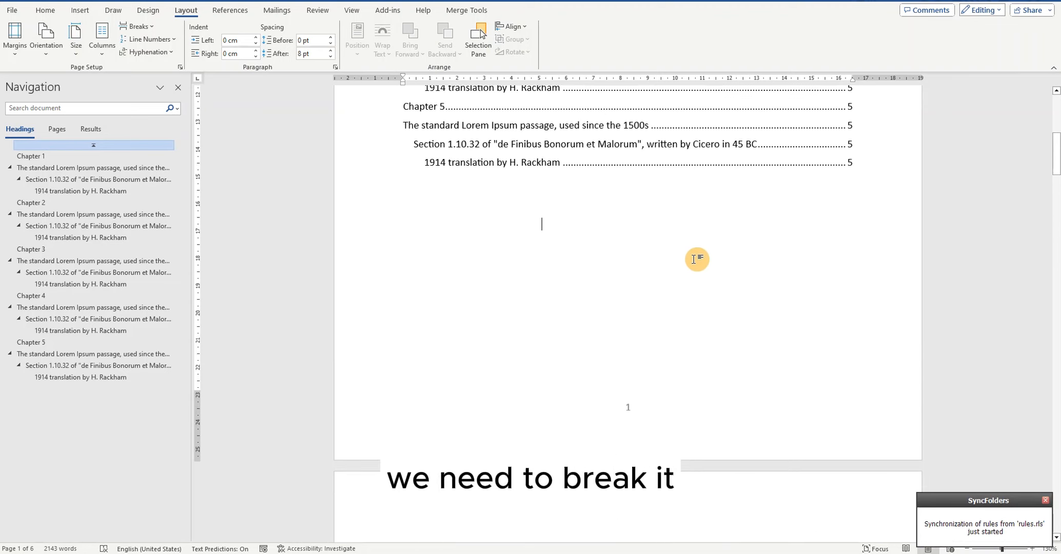
Insert a Next Page section break on the empty line below the table of contents
click(542, 226)
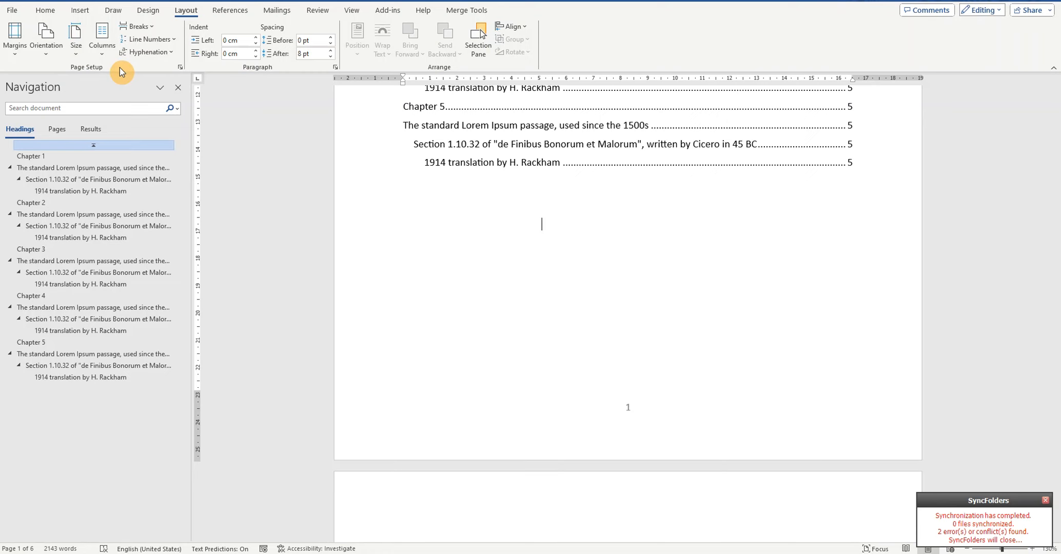
click(149, 26)
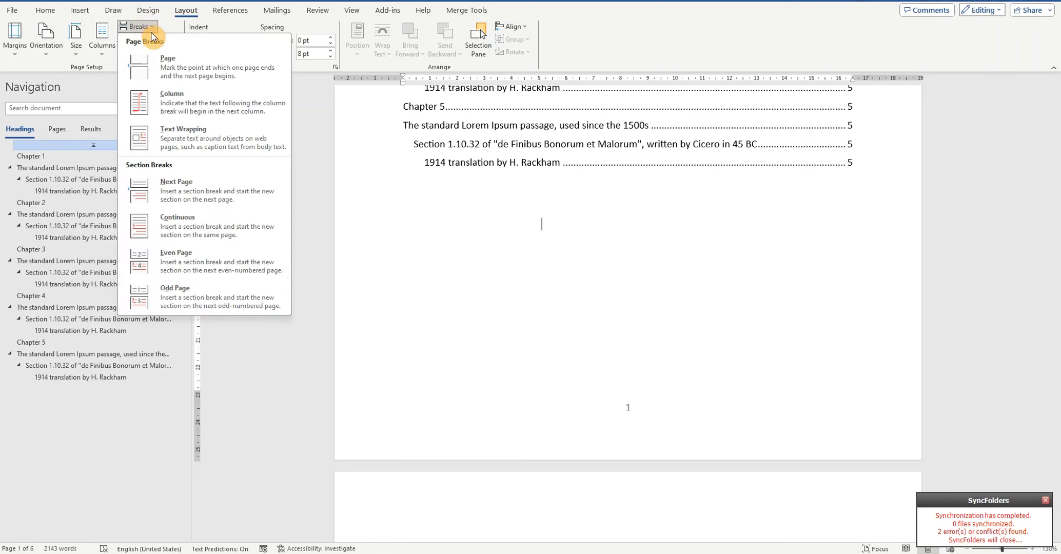
click(190, 186)
scroll(721, 311, down, 3)
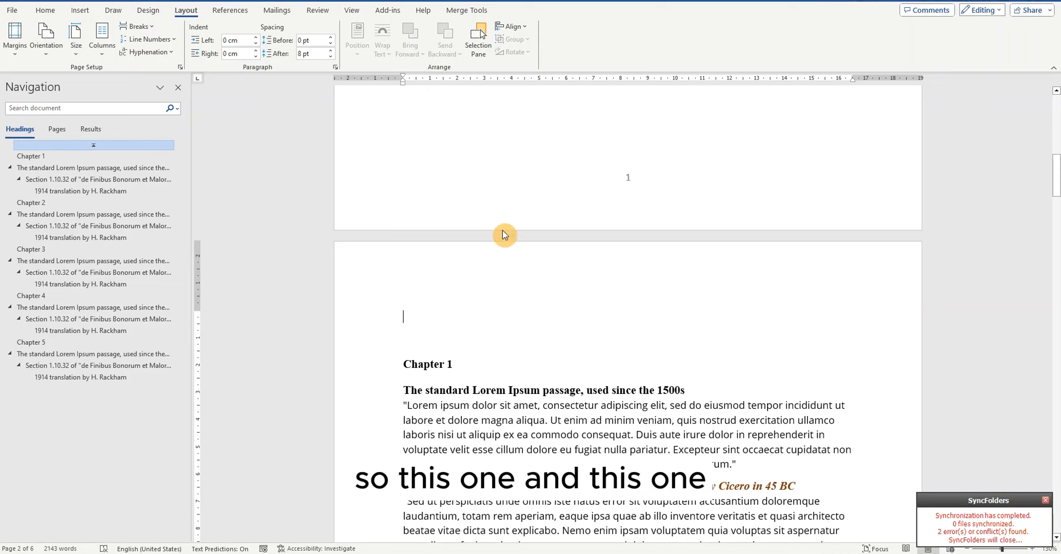
Delete an extra empty line above the Chapter 1 title
click(521, 292)
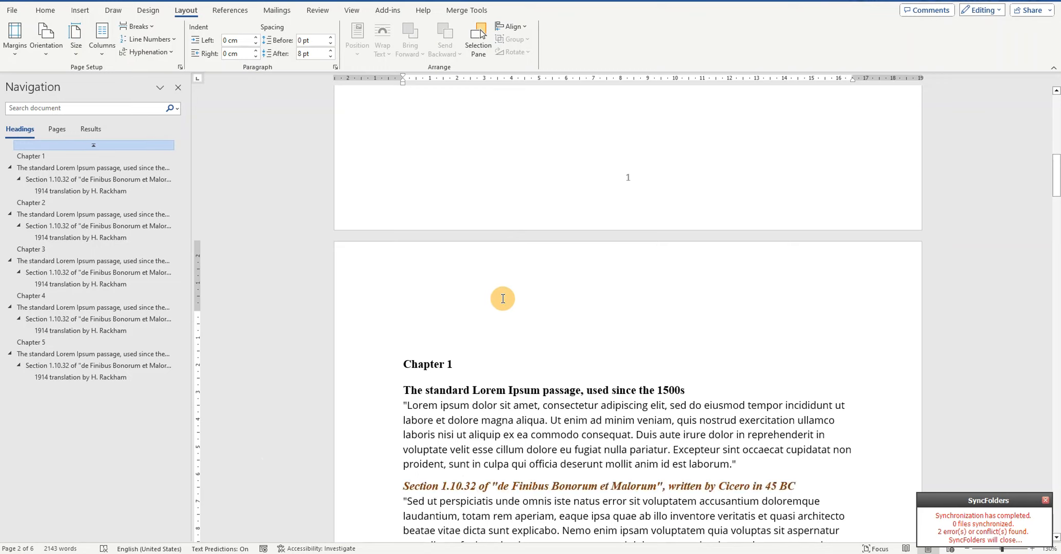
key(Up)
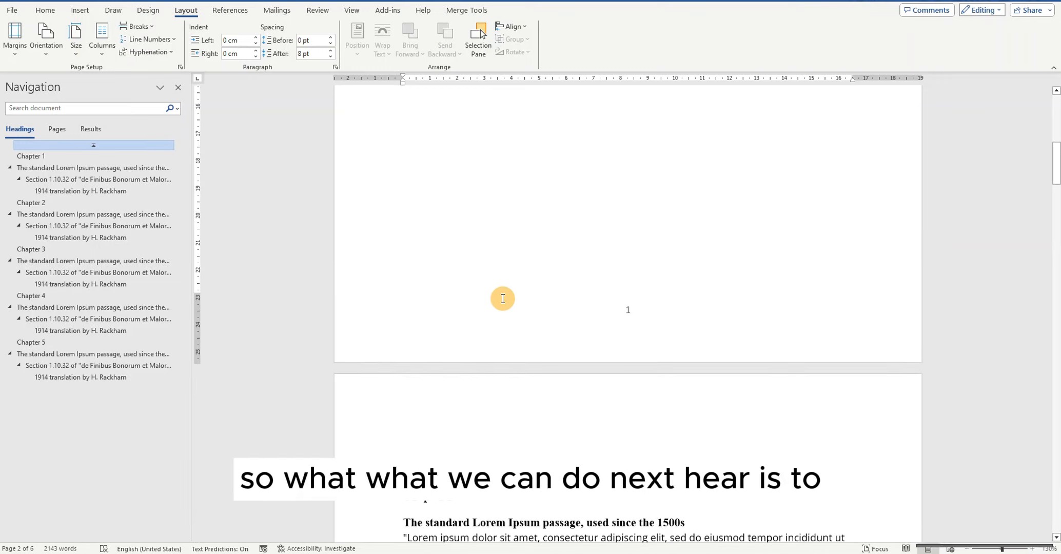
key(Down)
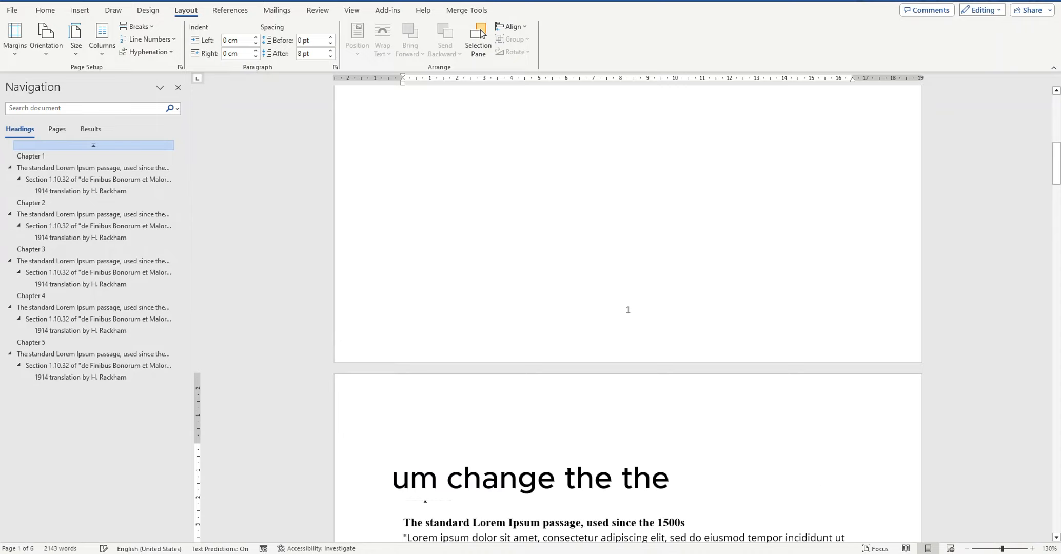
key(Delete)
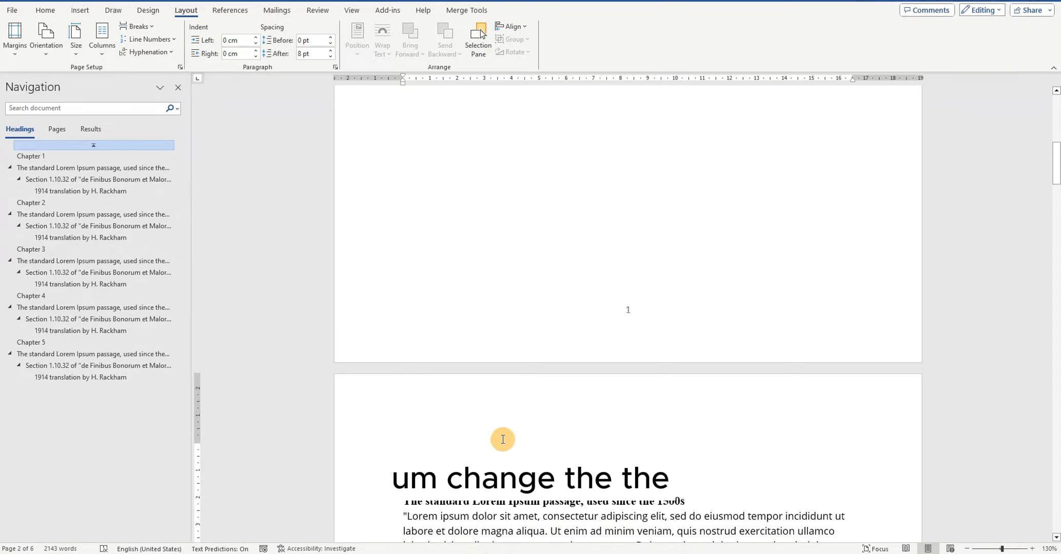
Check the footer page numbers from the table of contents page through the pages of Chapters 1 to 4
scroll(513, 440, down, 6)
scroll(524, 441, down, 8)
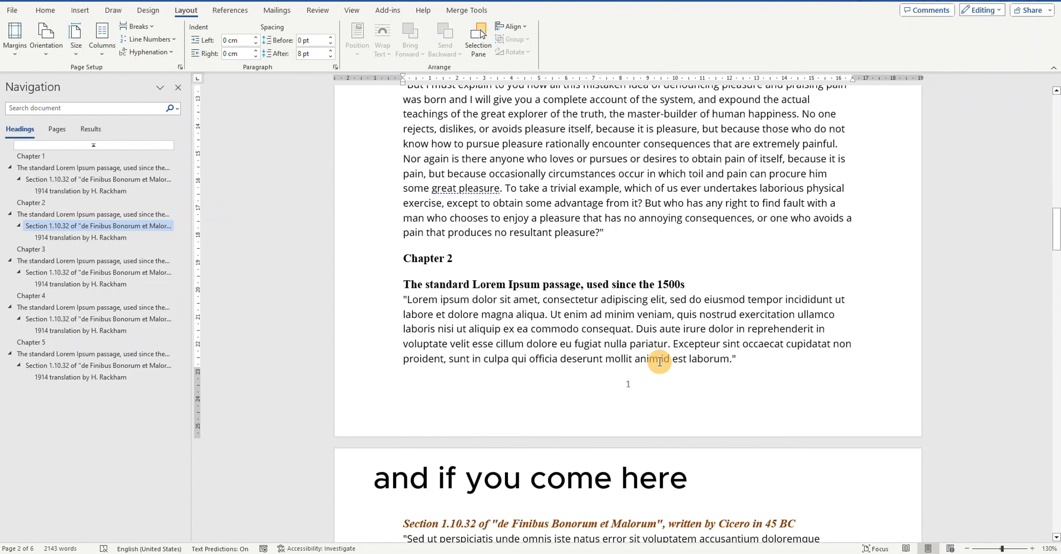
scroll(674, 360, down, 2)
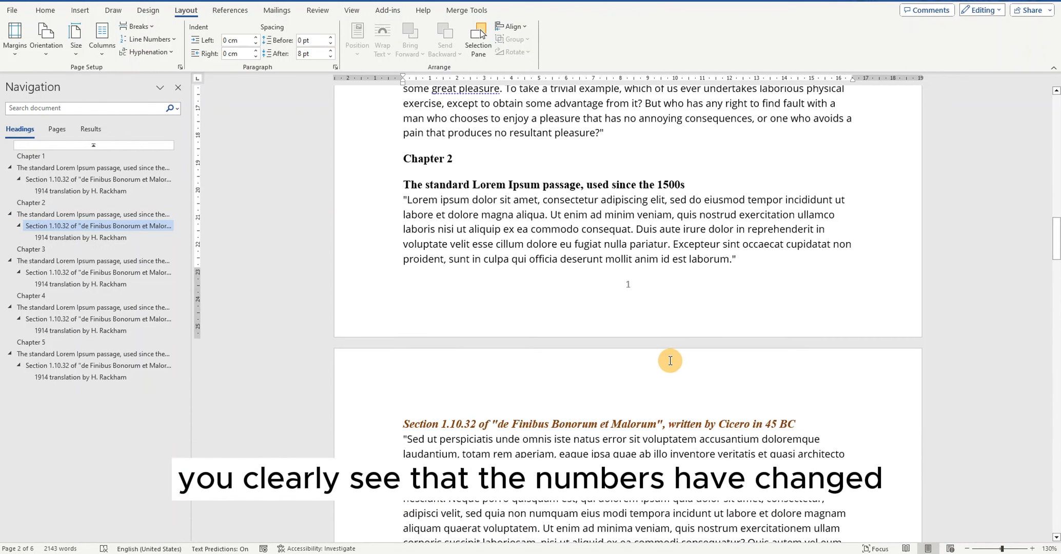
scroll(640, 295, up, 14)
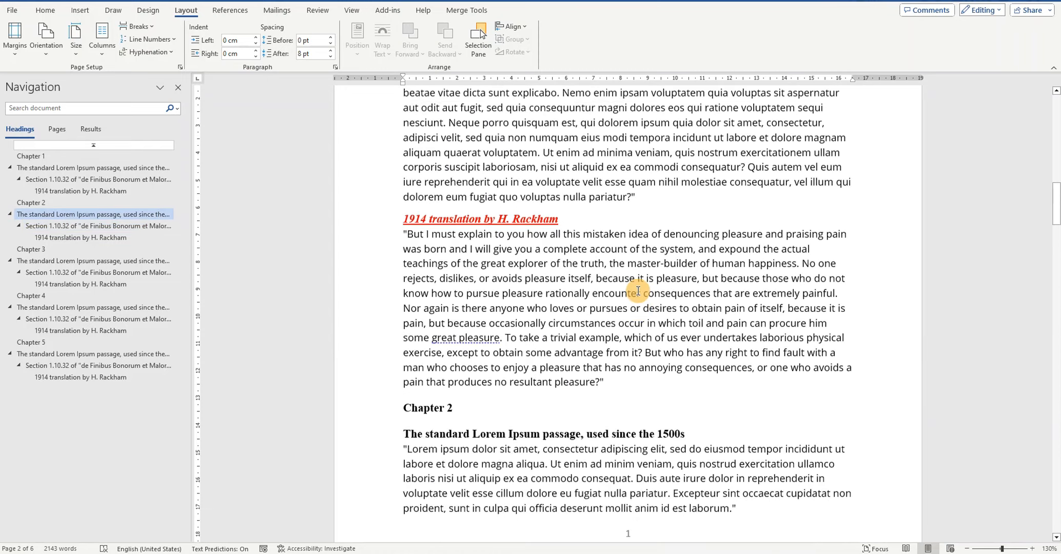
scroll(638, 290, down, 9)
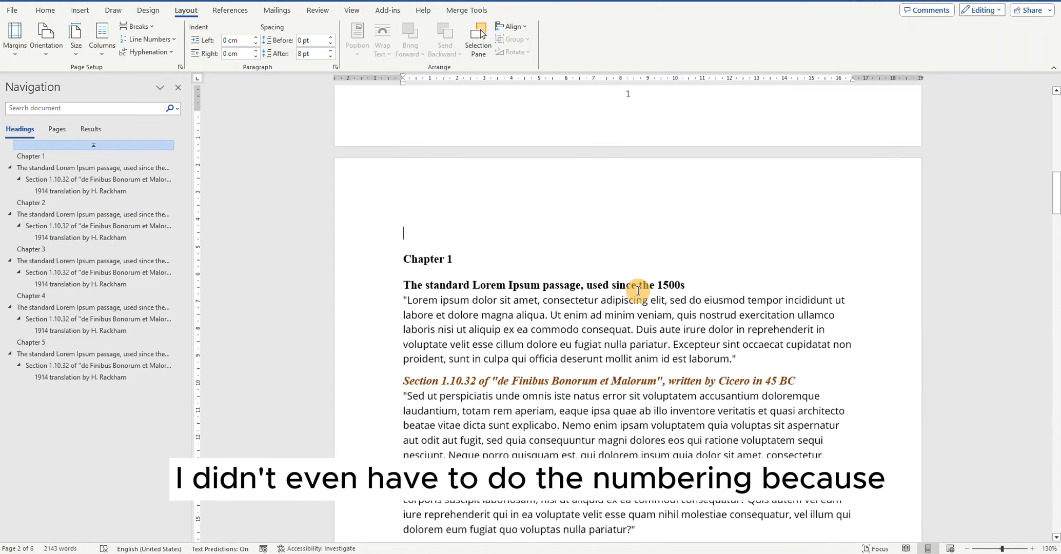
scroll(637, 290, up, 10)
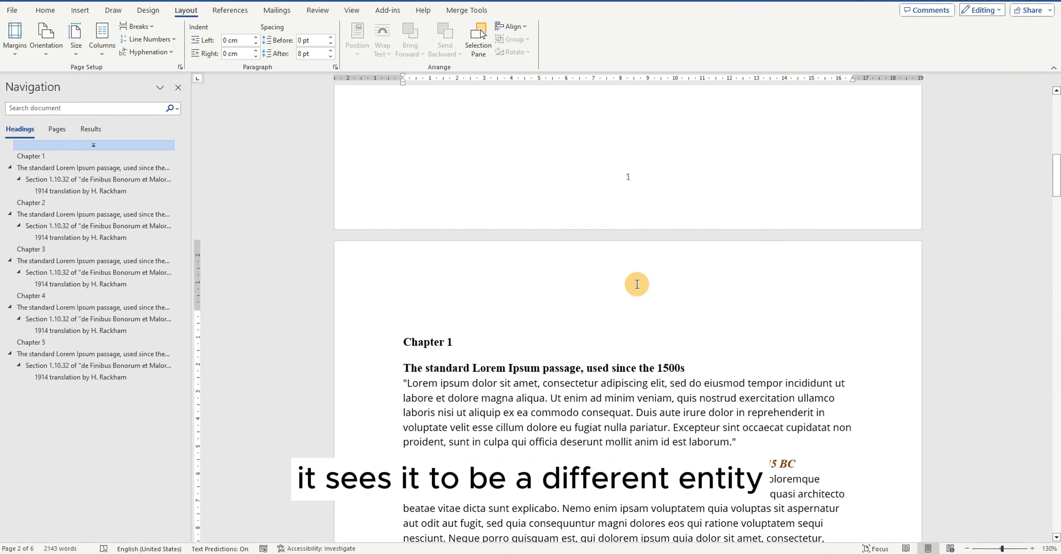
scroll(639, 260, down, 5)
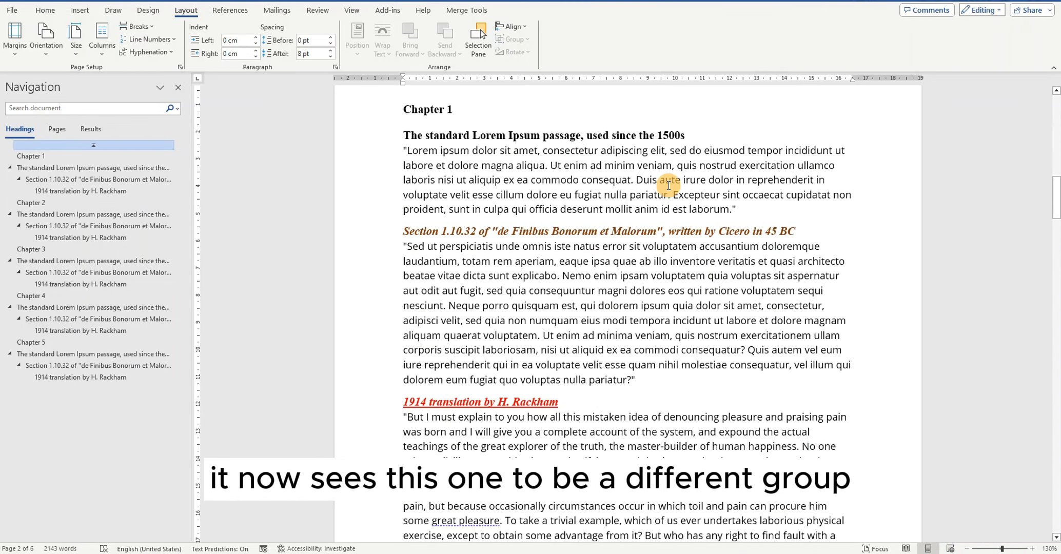
scroll(718, 396, up, 6)
scroll(717, 146, down, 5)
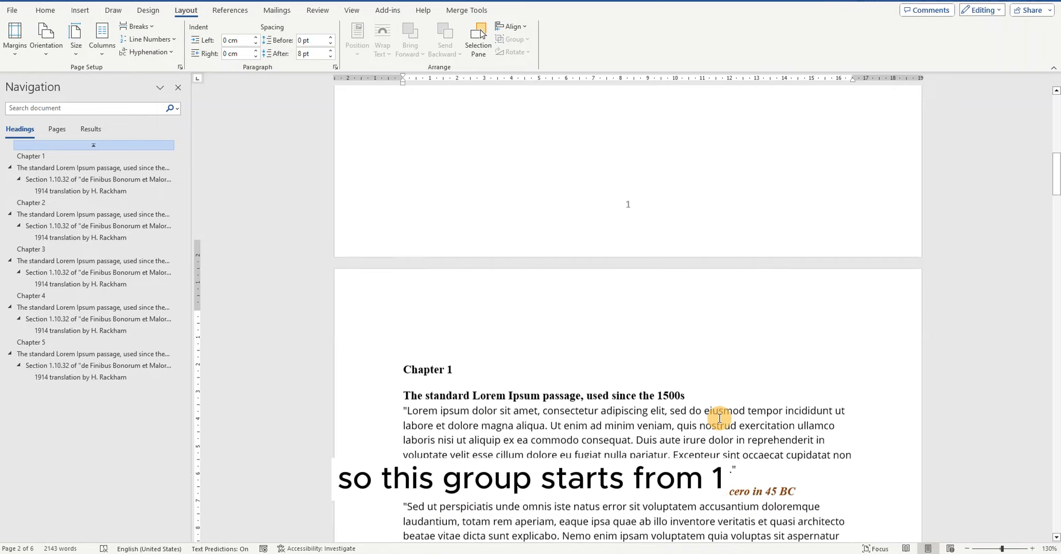
scroll(610, 387, down, 15)
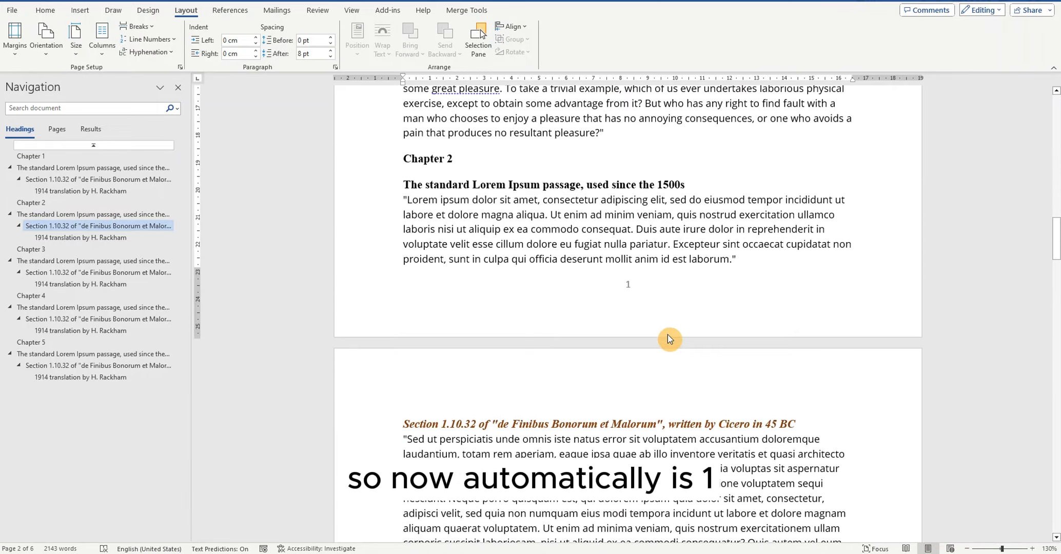
scroll(641, 295, down, 15)
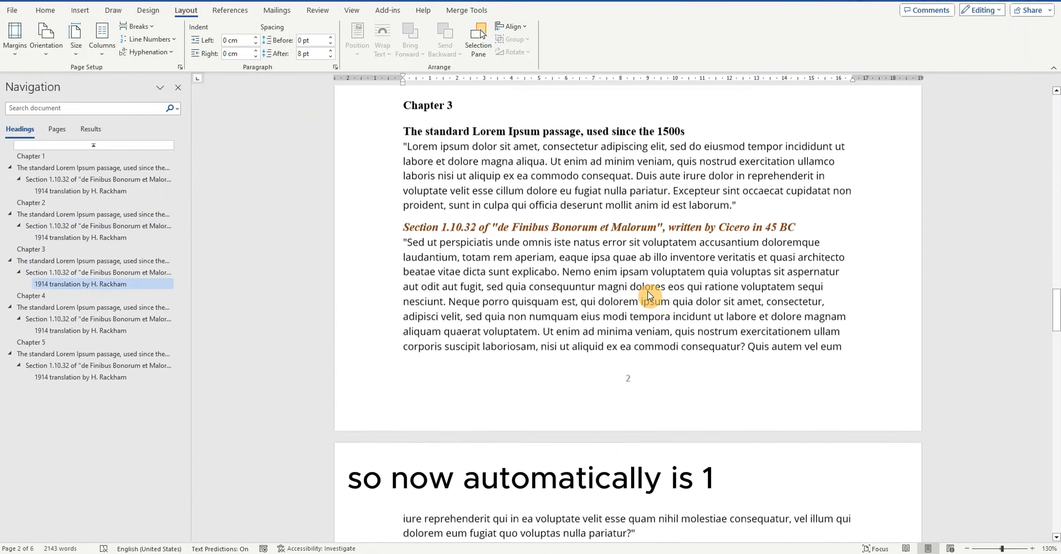
scroll(655, 334, down, 15)
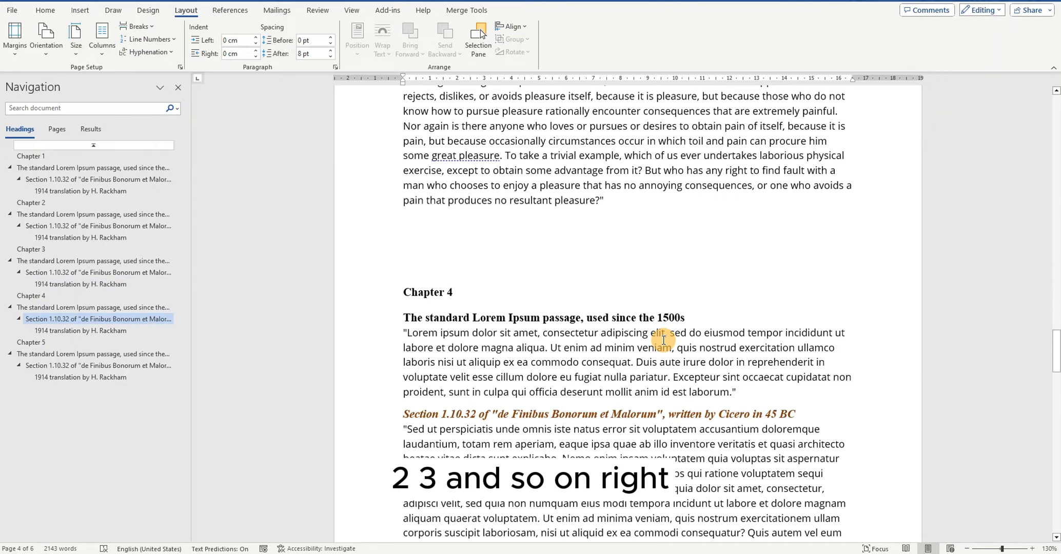
scroll(662, 334, up, 20)
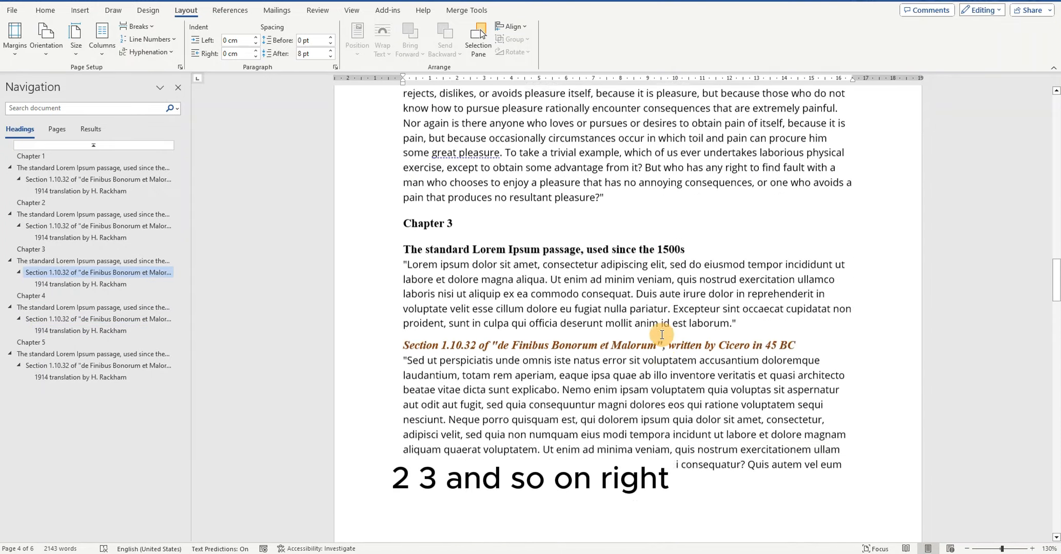
scroll(661, 335, up, 20)
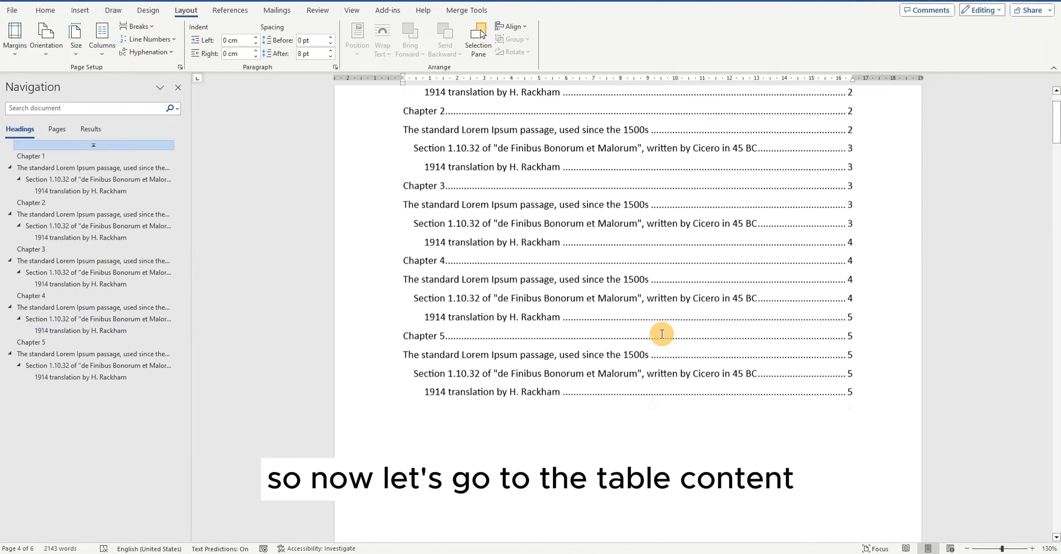
Update the entire table of contents, including its entries and page numbers
click(660, 333)
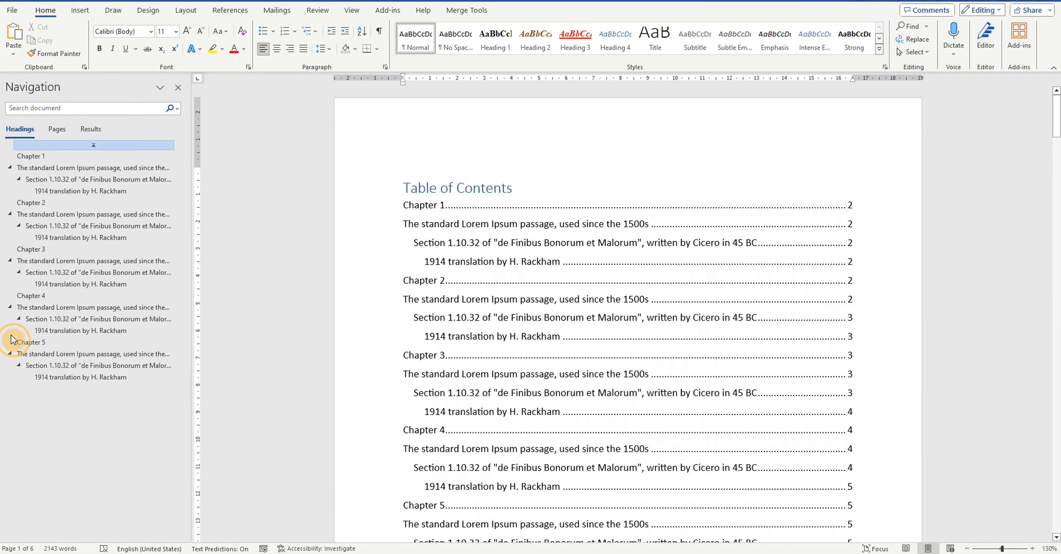
click(490, 318)
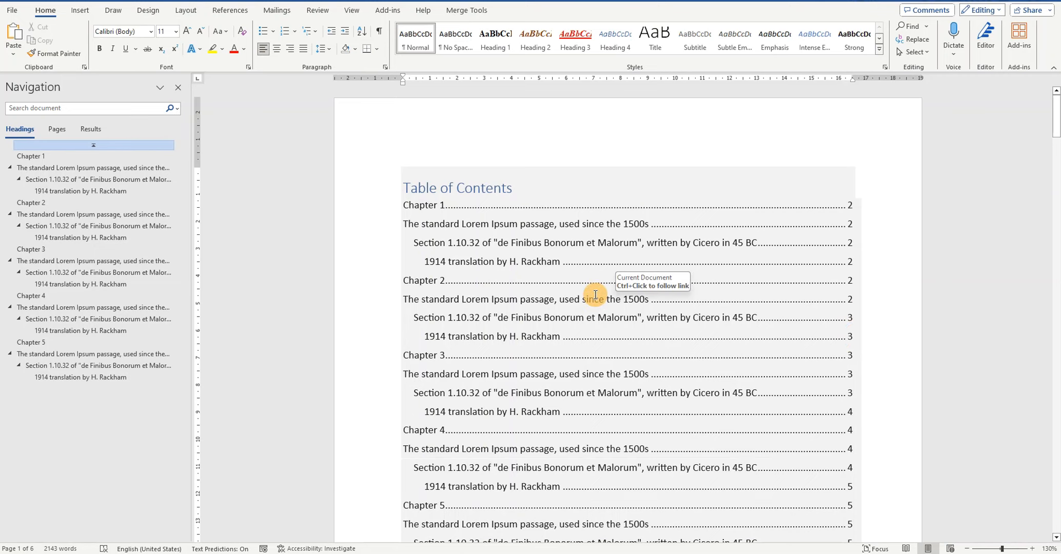
click(567, 256)
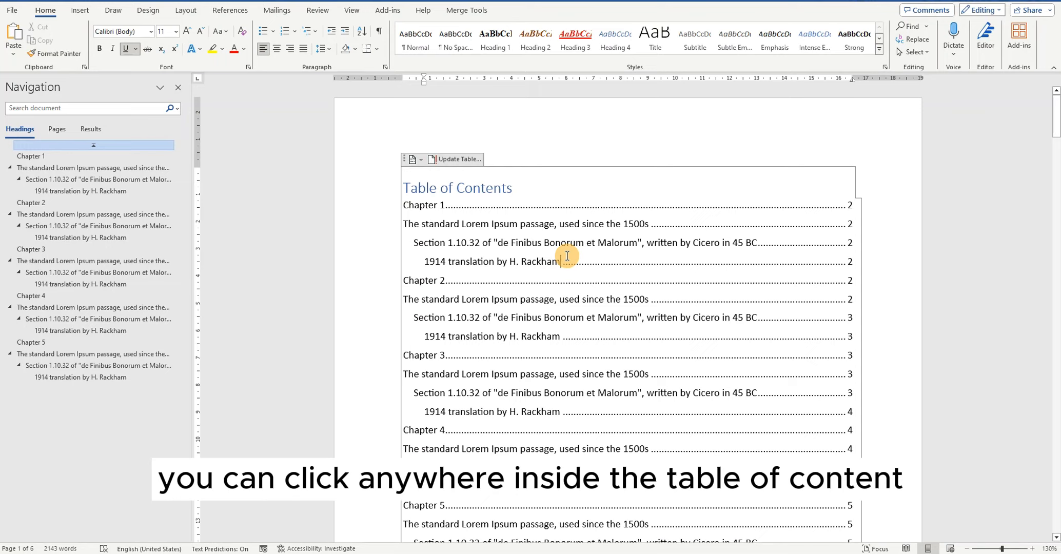
click(464, 163)
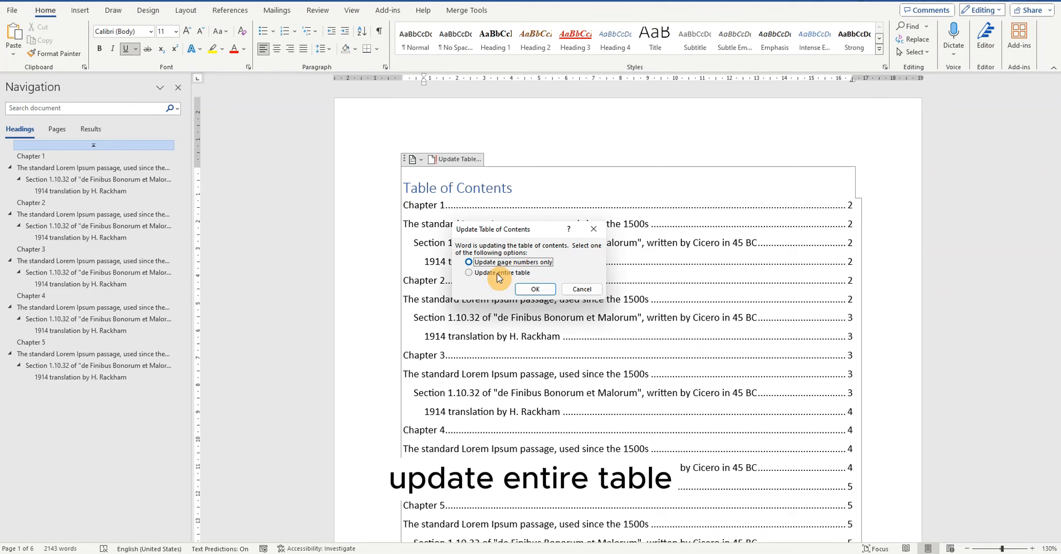
click(470, 275)
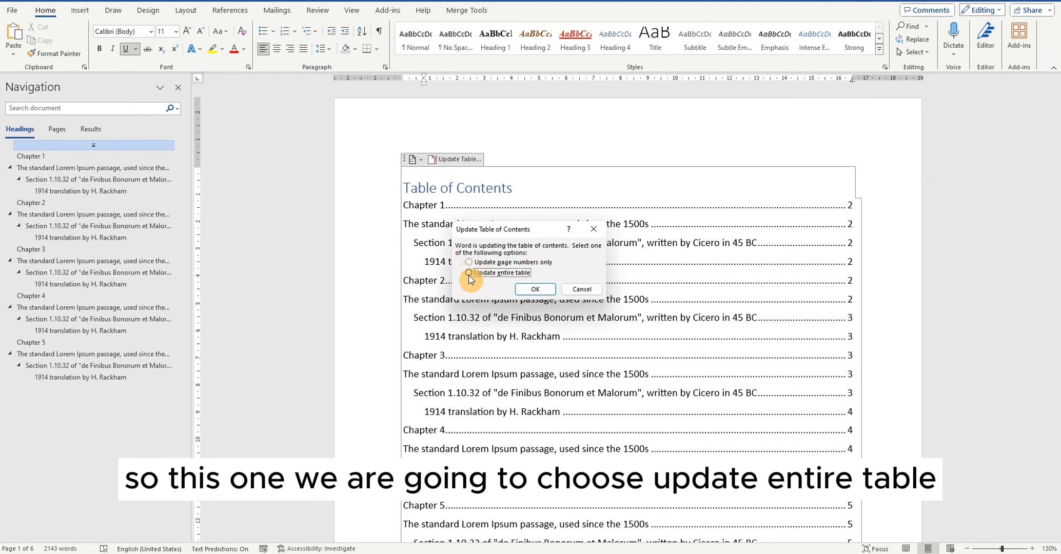
click(535, 291)
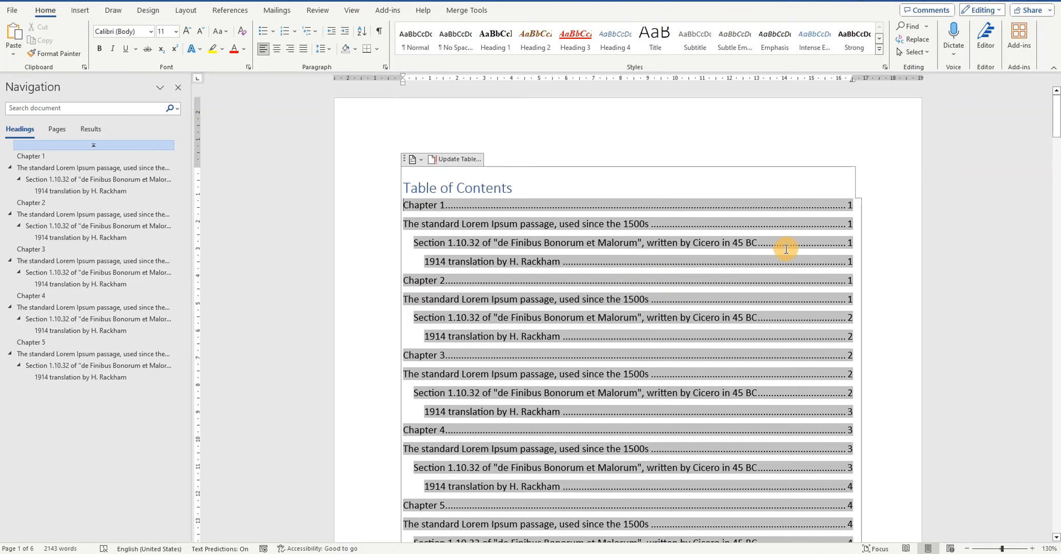
Open the footer of the table of contents page for editing and select its page number
scroll(783, 247, down, 10)
scroll(785, 249, down, 2)
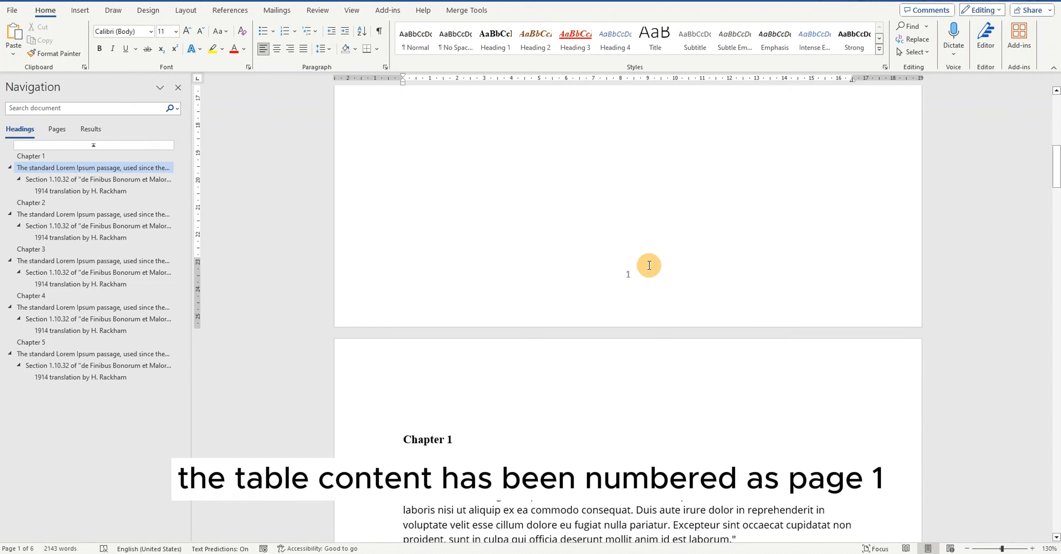
scroll(649, 265, down, 20)
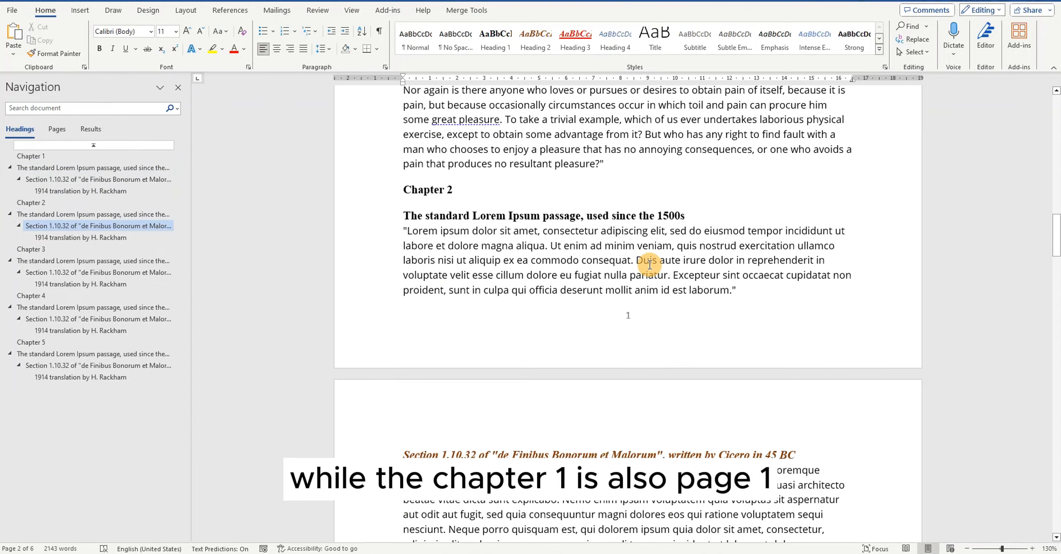
scroll(650, 265, up, 10)
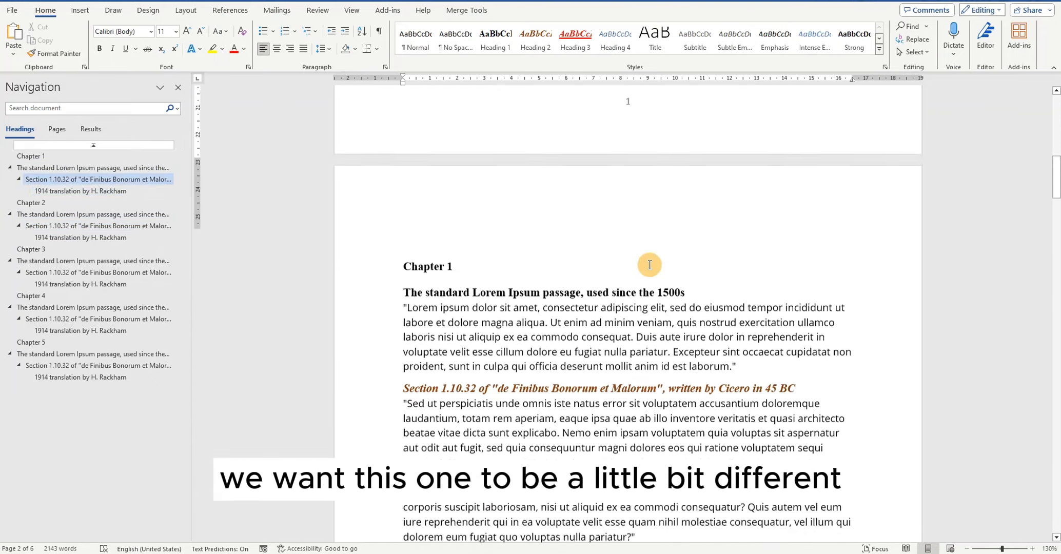
scroll(649, 265, up, 5)
click(657, 257)
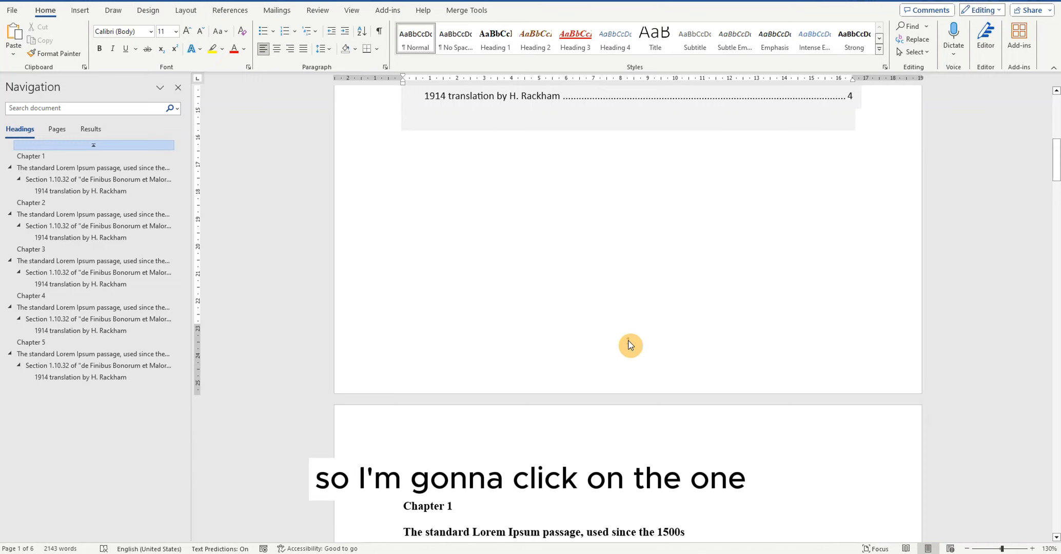
double_click(631, 345)
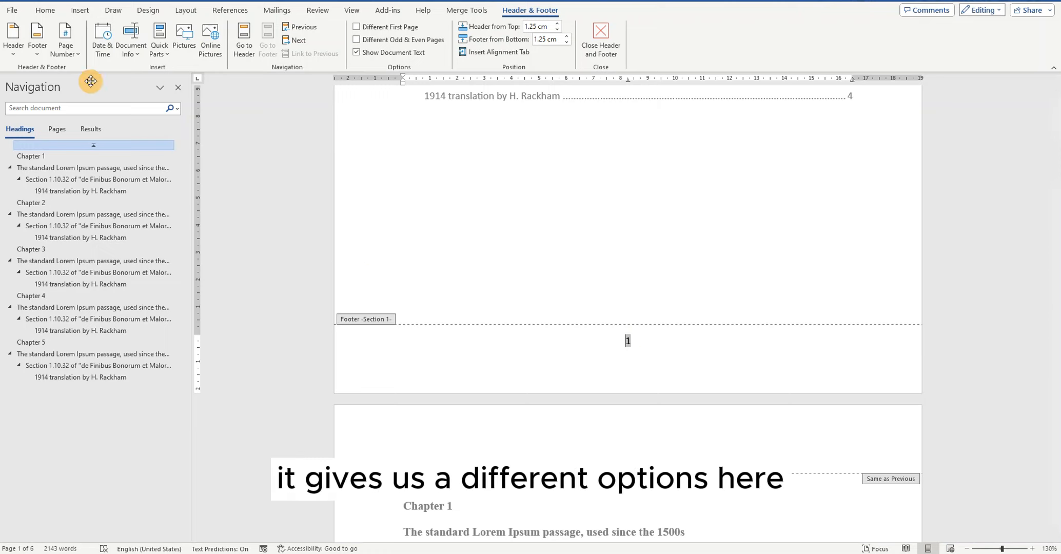
Change the page number format of the table of contents section to lowercase Roman numerals (i, ii, iii, …) and leave the footer
click(71, 57)
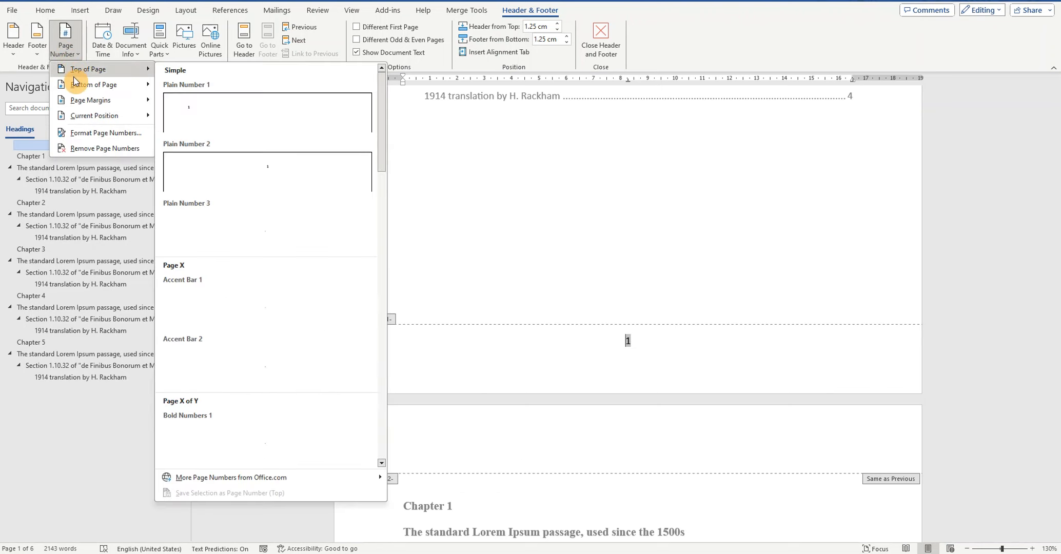
mouse_move(81, 99)
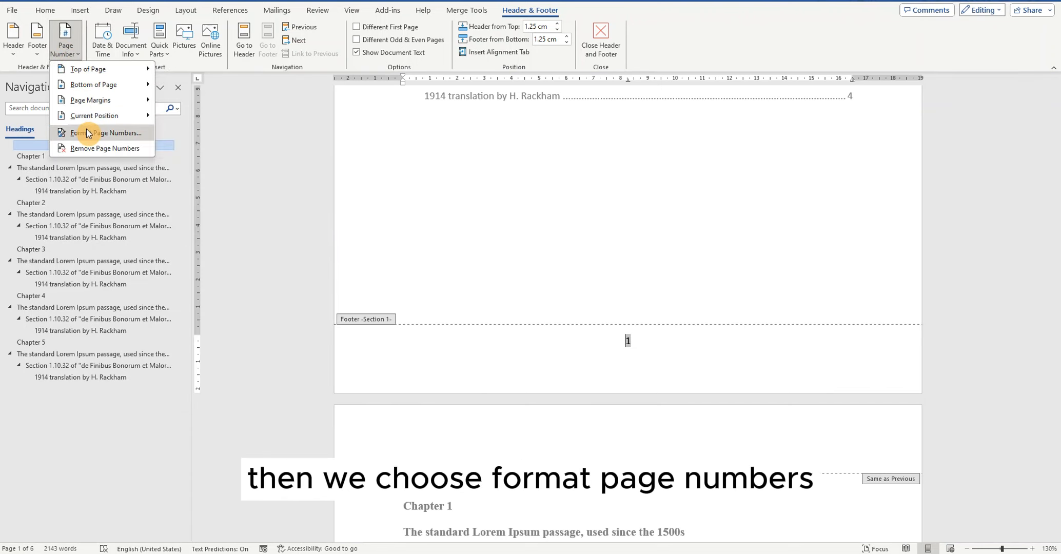
click(88, 134)
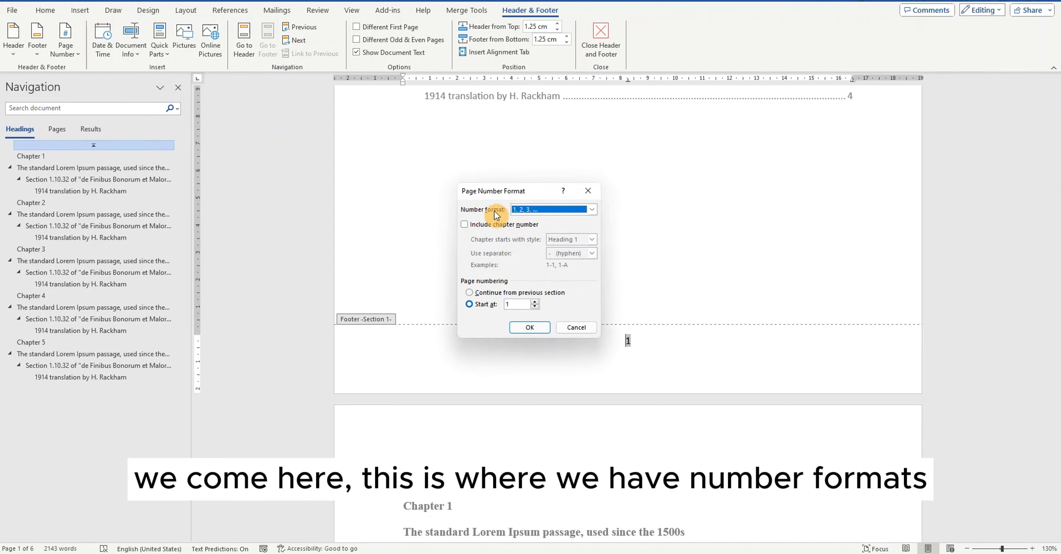
click(593, 209)
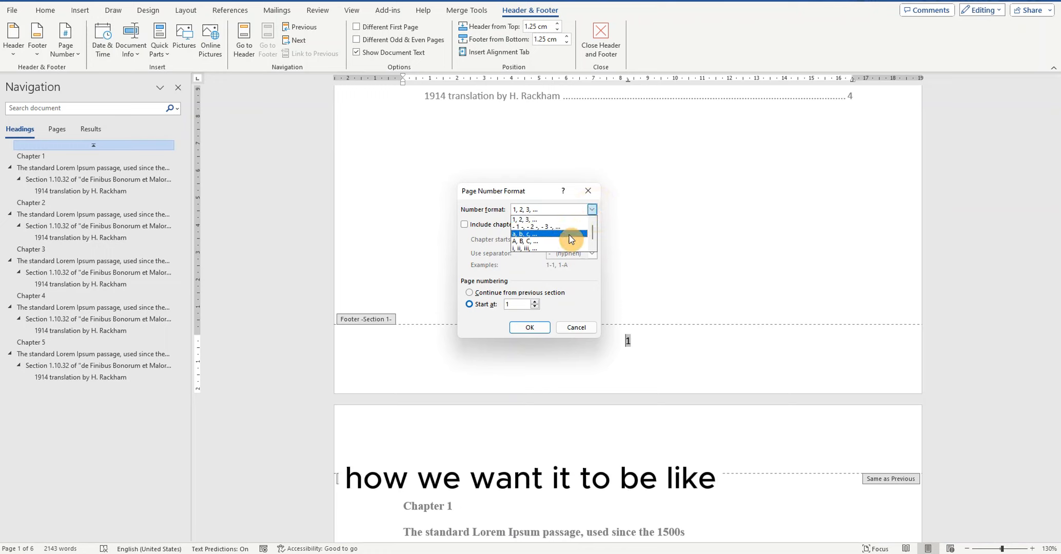
click(561, 248)
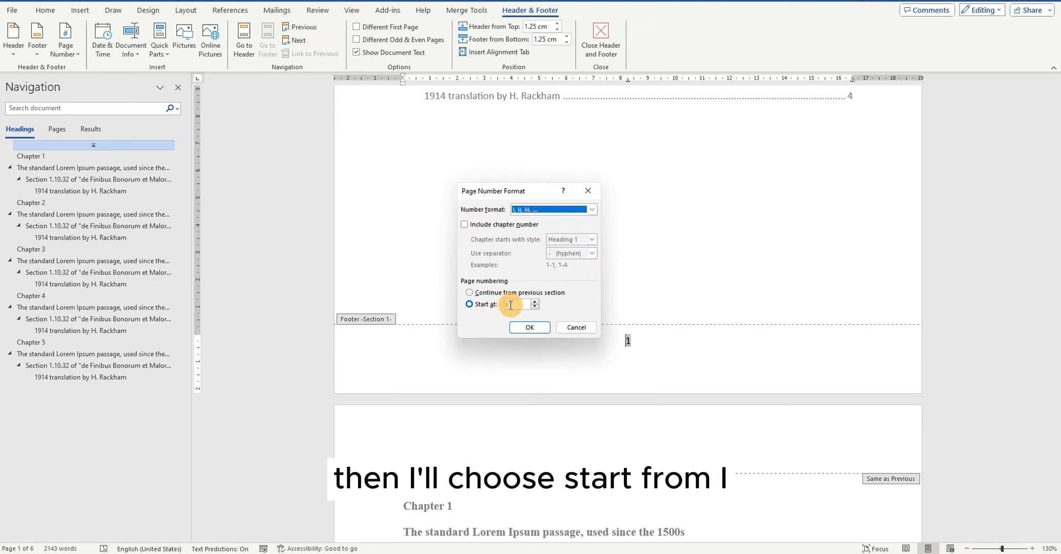
click(528, 330)
double_click(652, 334)
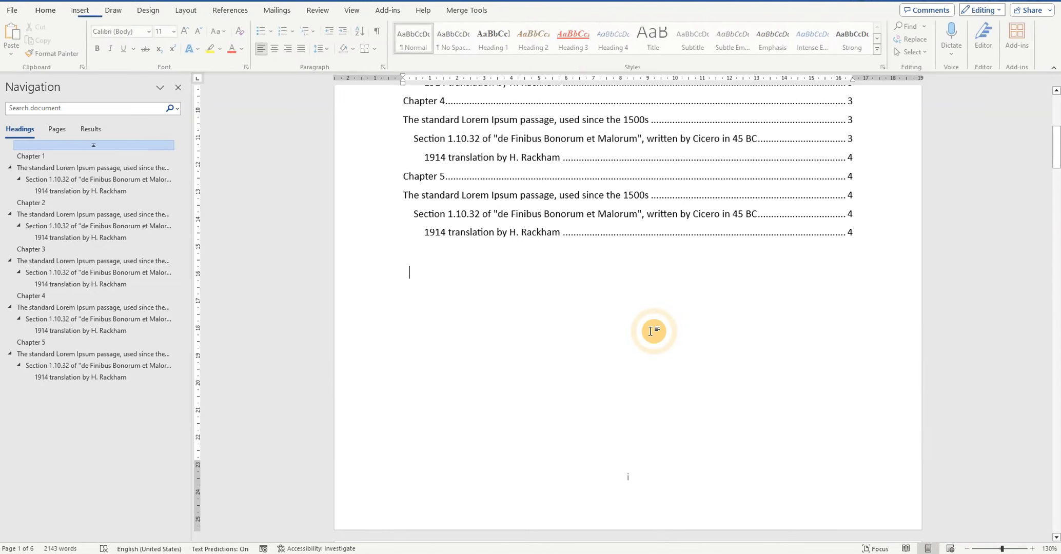
Check the footer page numbers on the table of contents page and the chapter pages, and review the table of contents entries
scroll(774, 319, down, 15)
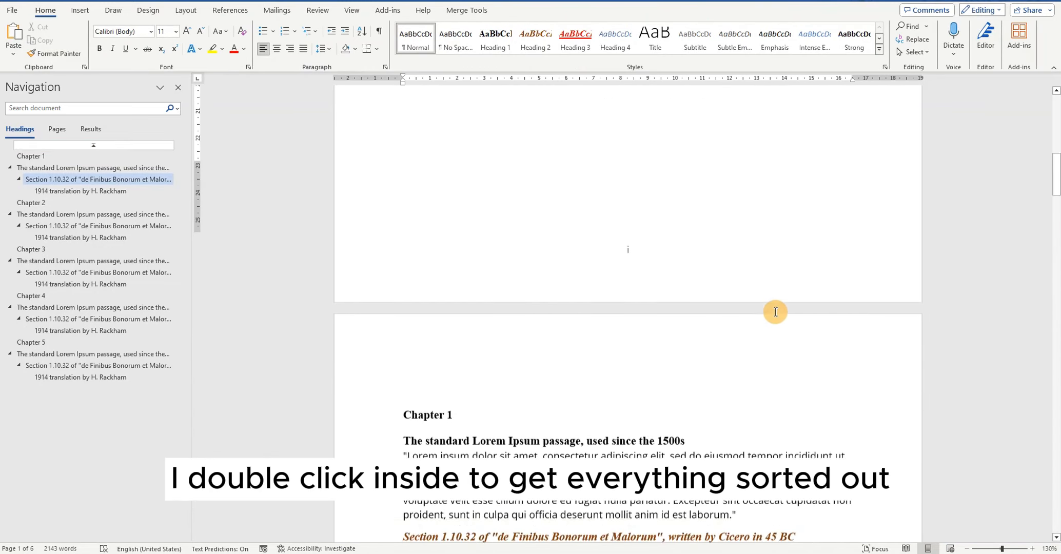
scroll(780, 300, down, 6)
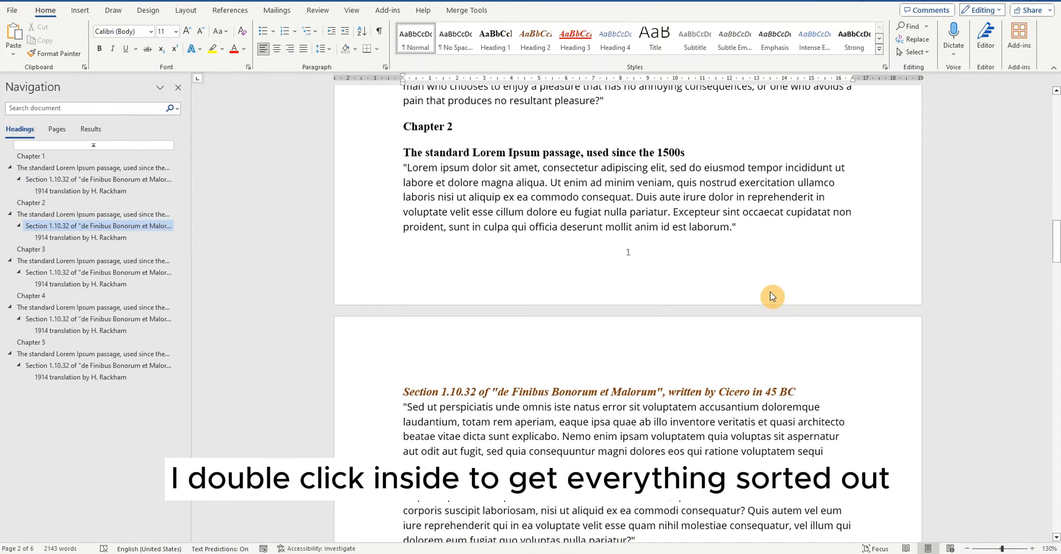
scroll(759, 277, up, 12)
scroll(761, 268, up, 2)
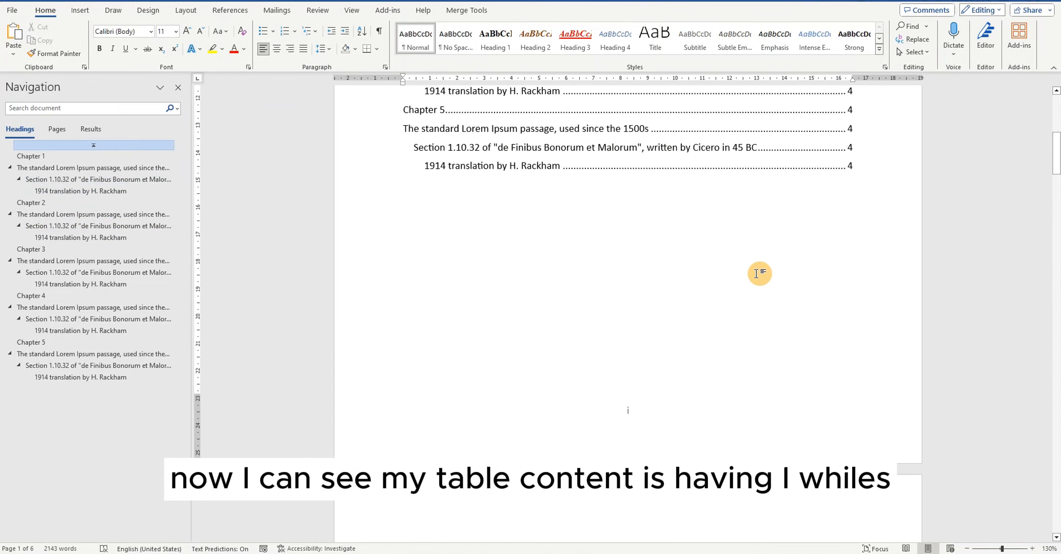
scroll(671, 415, down, 15)
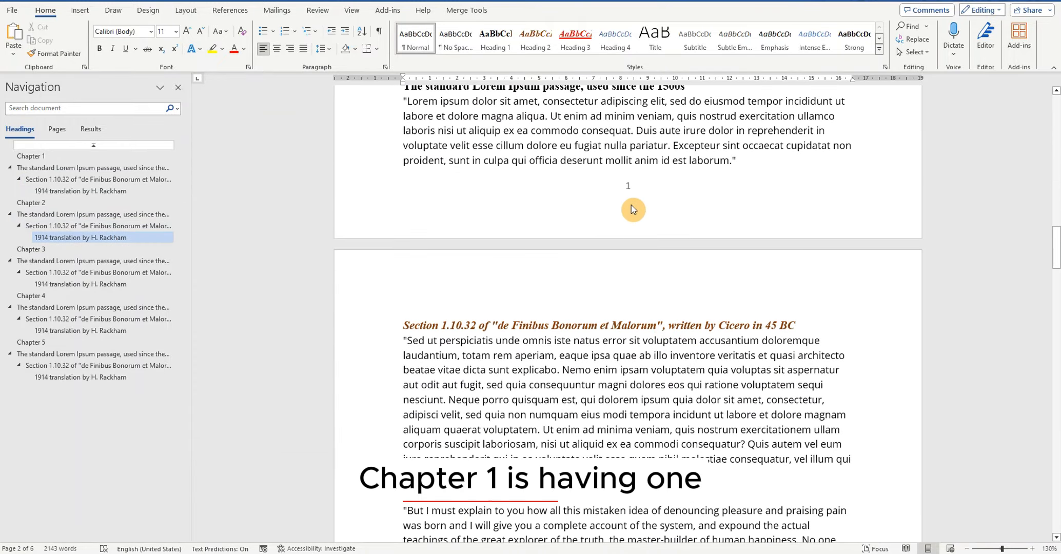
scroll(633, 210, down, 14)
scroll(635, 229, down, 12)
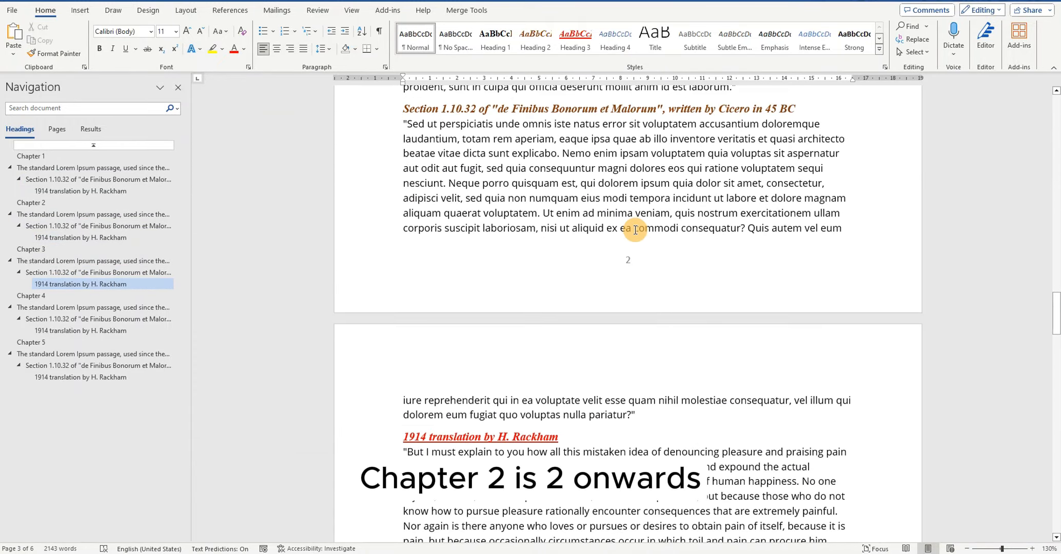
scroll(638, 229, up, 20)
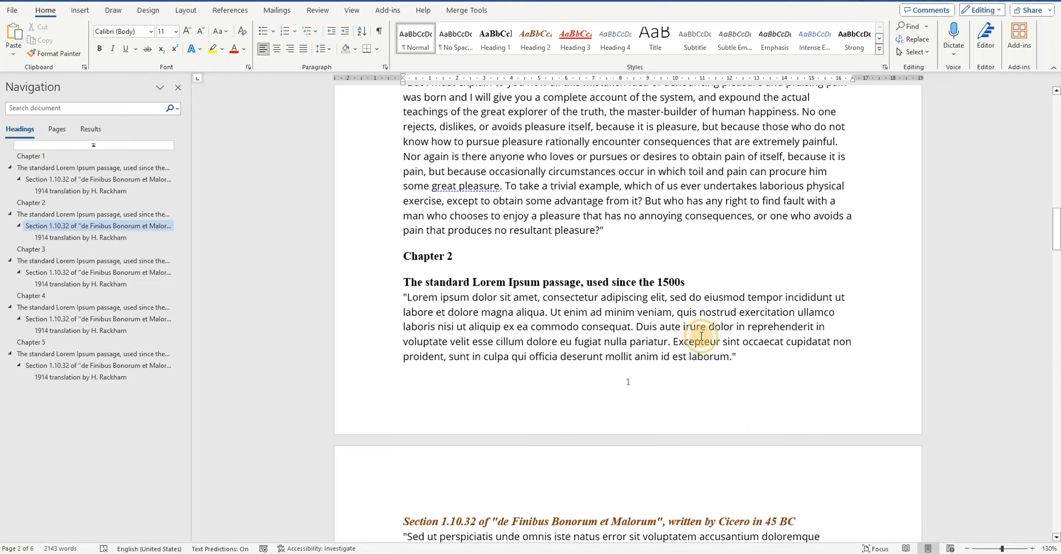
scroll(708, 333, up, 3)
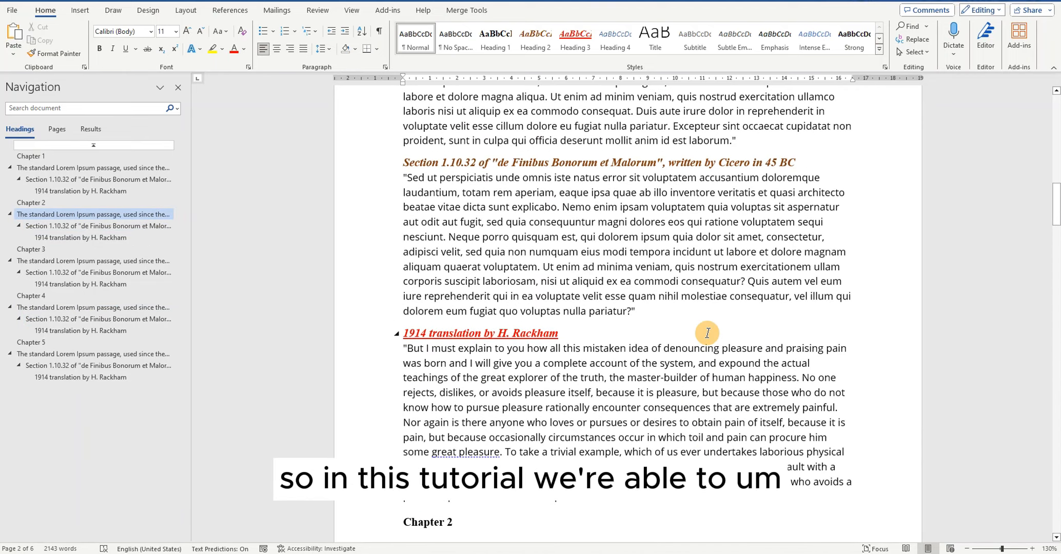
scroll(708, 333, up, 20)
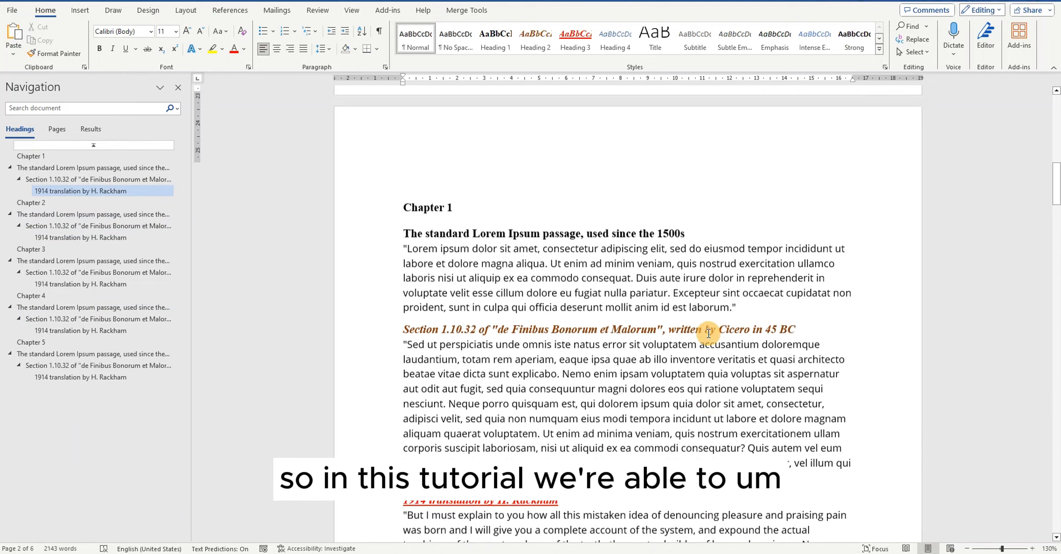
scroll(708, 333, up, 20)
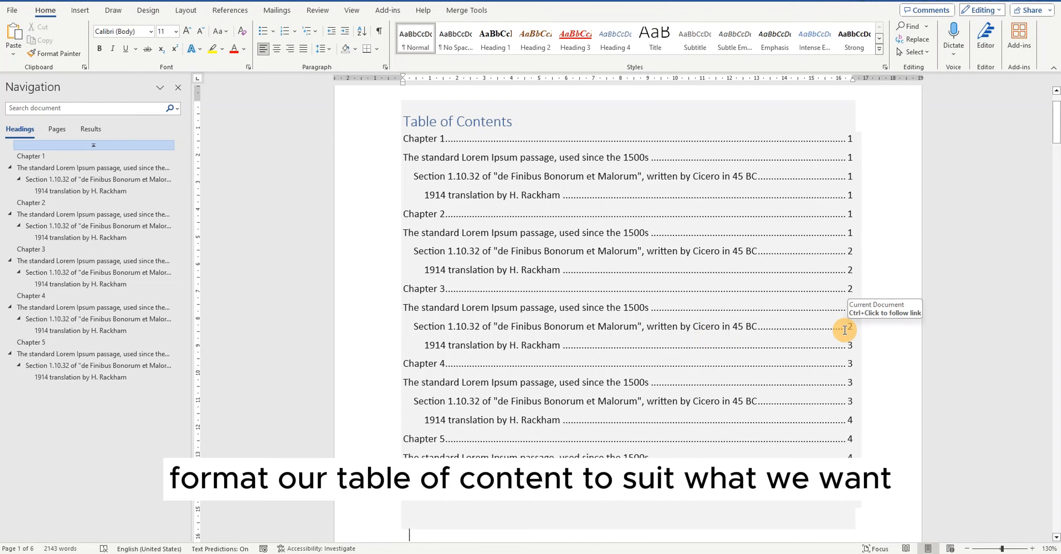
scroll(766, 354, down, 2)
scroll(766, 354, down, 6)
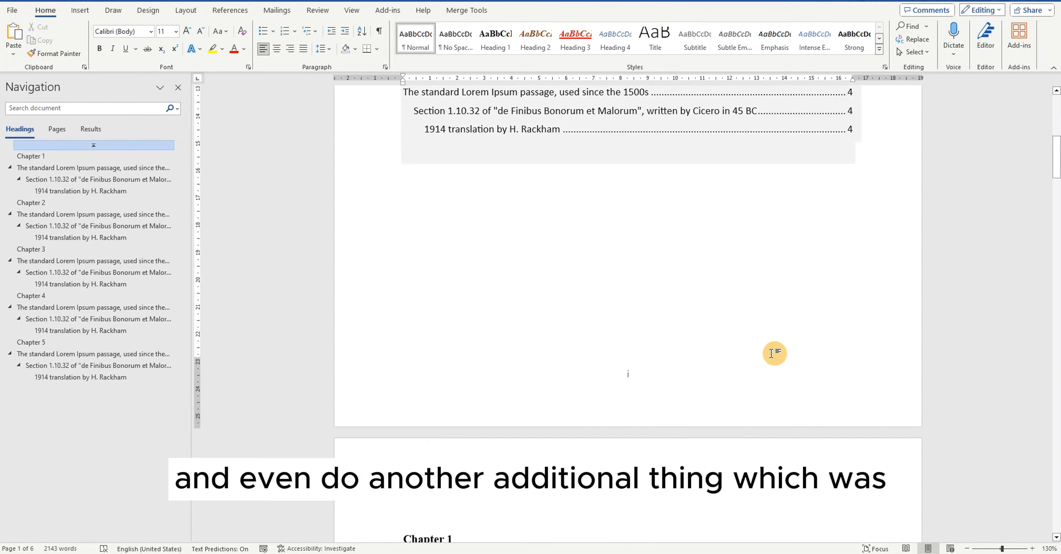